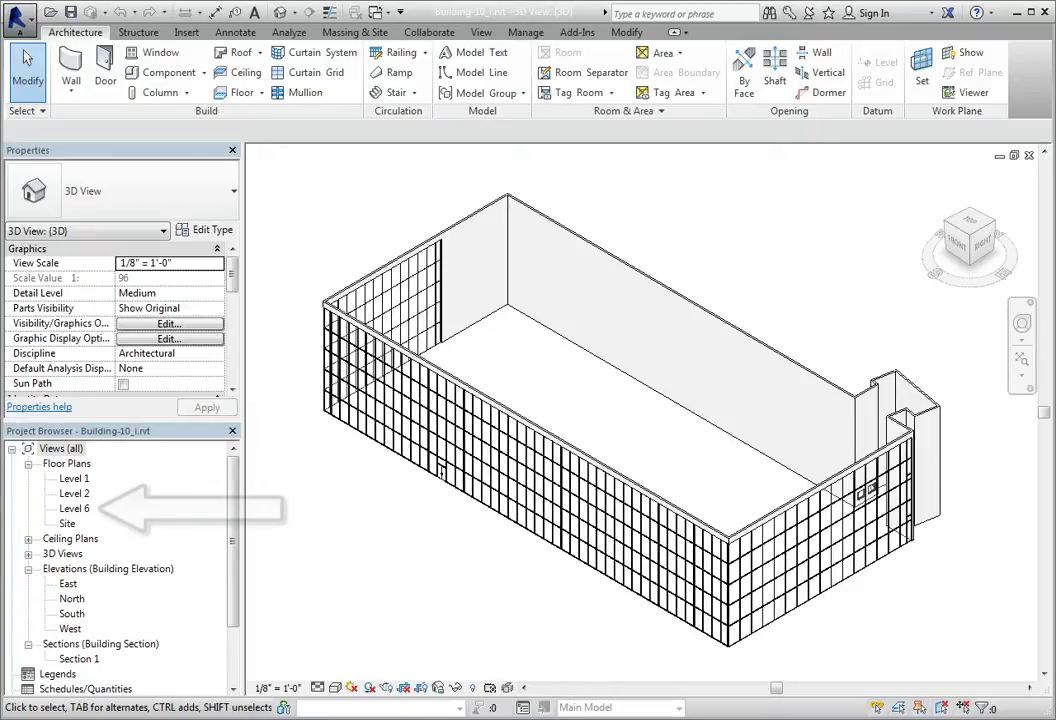
- Open the Level 6 floor plan and show the roof creation options
double_click(75, 508)
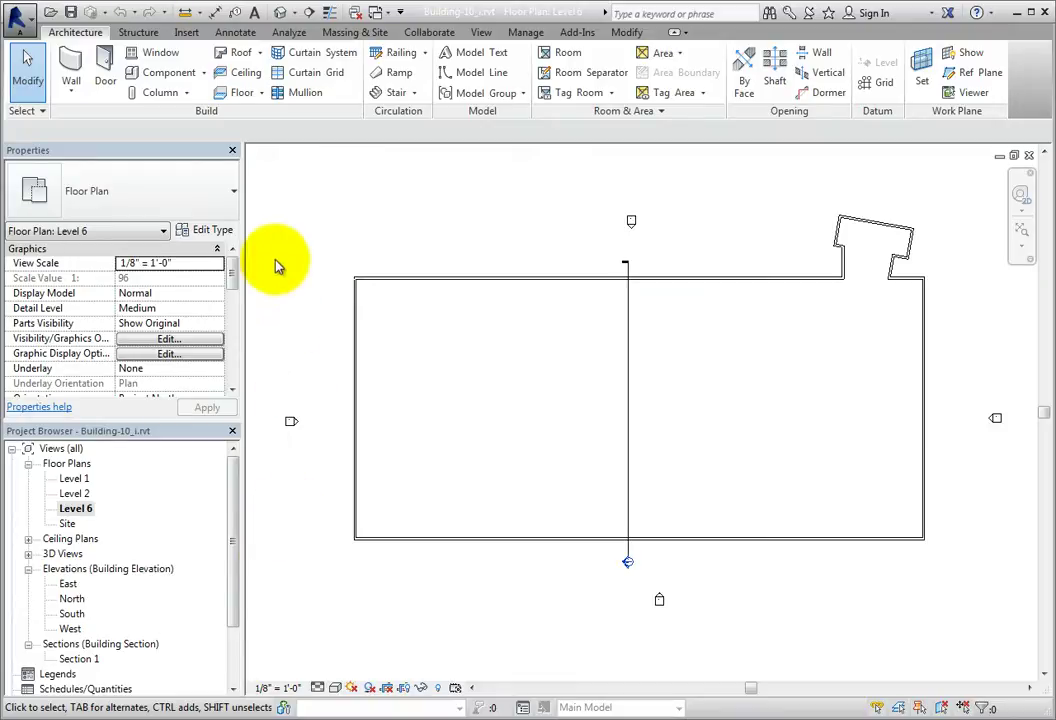
click(259, 56)
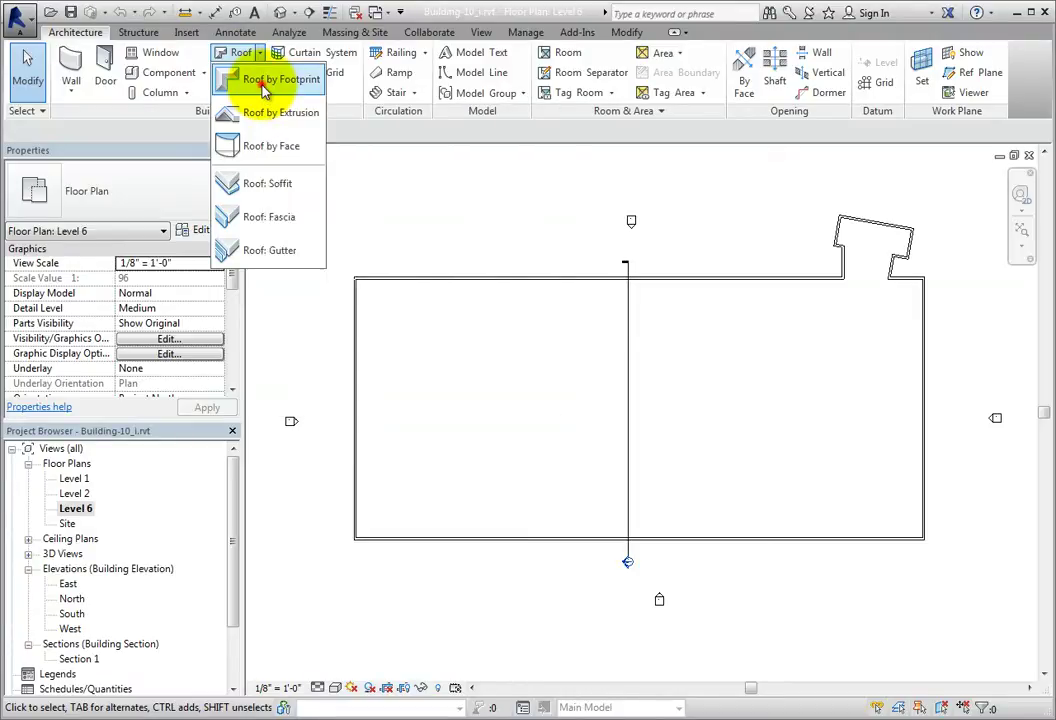
- Choose Roof by Footprint to begin a Generic - 12" roof sketch on Level 6
click(264, 88)
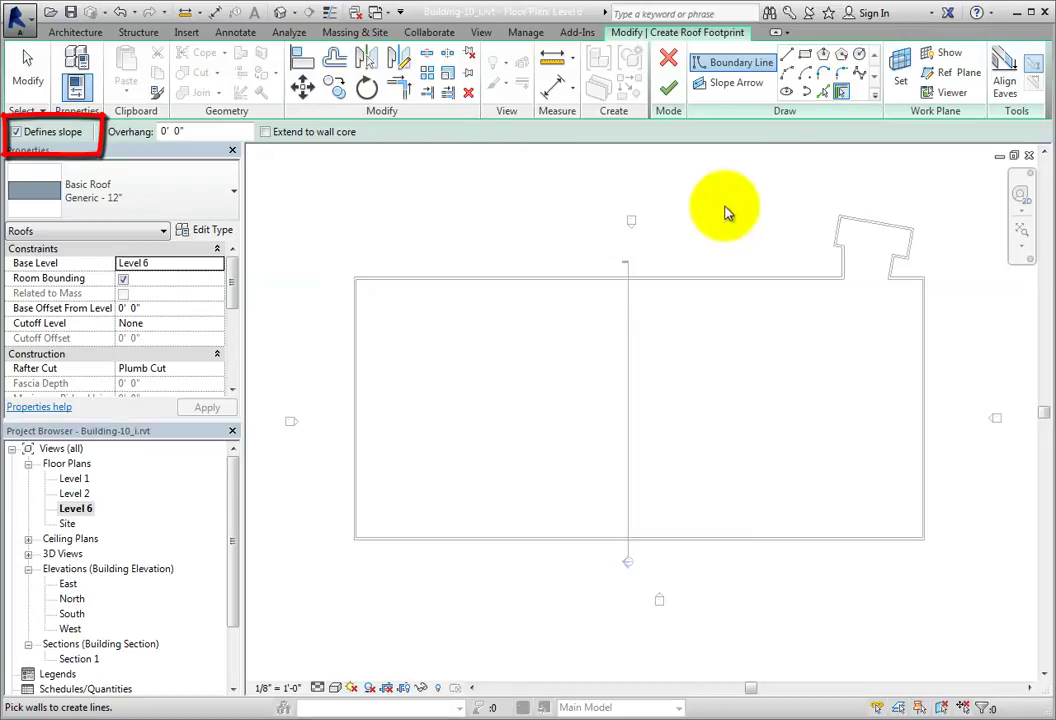
- Turn off Defines slope, turn on Extend to wall core, and keep the Generic - 12" roof type
click(16, 134)
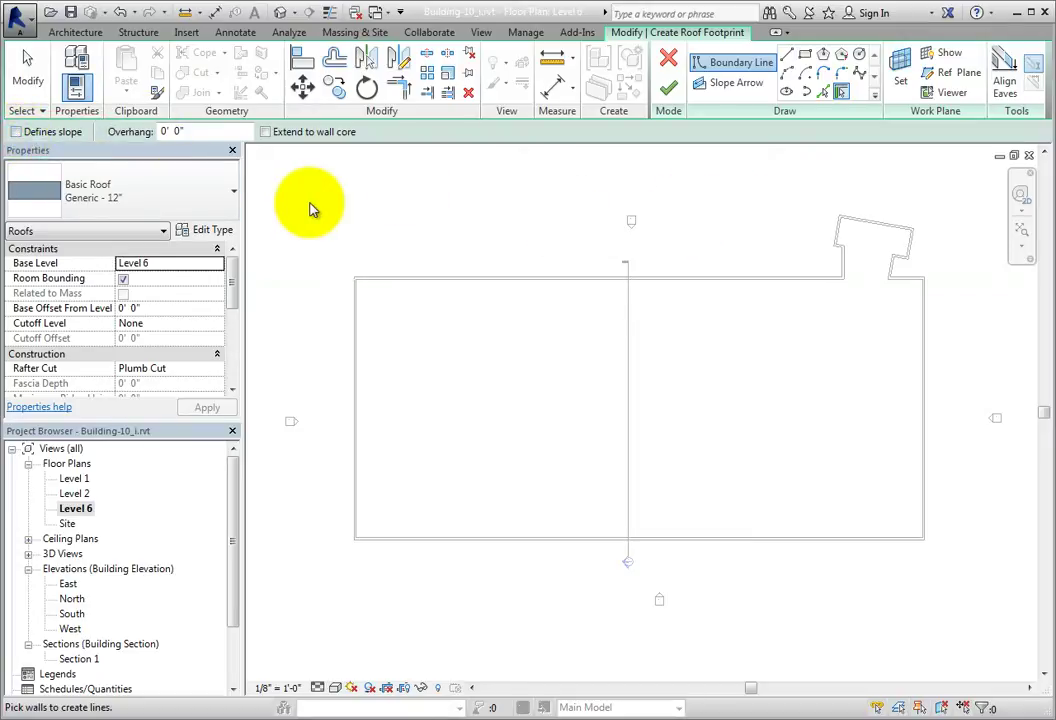
click(162, 132)
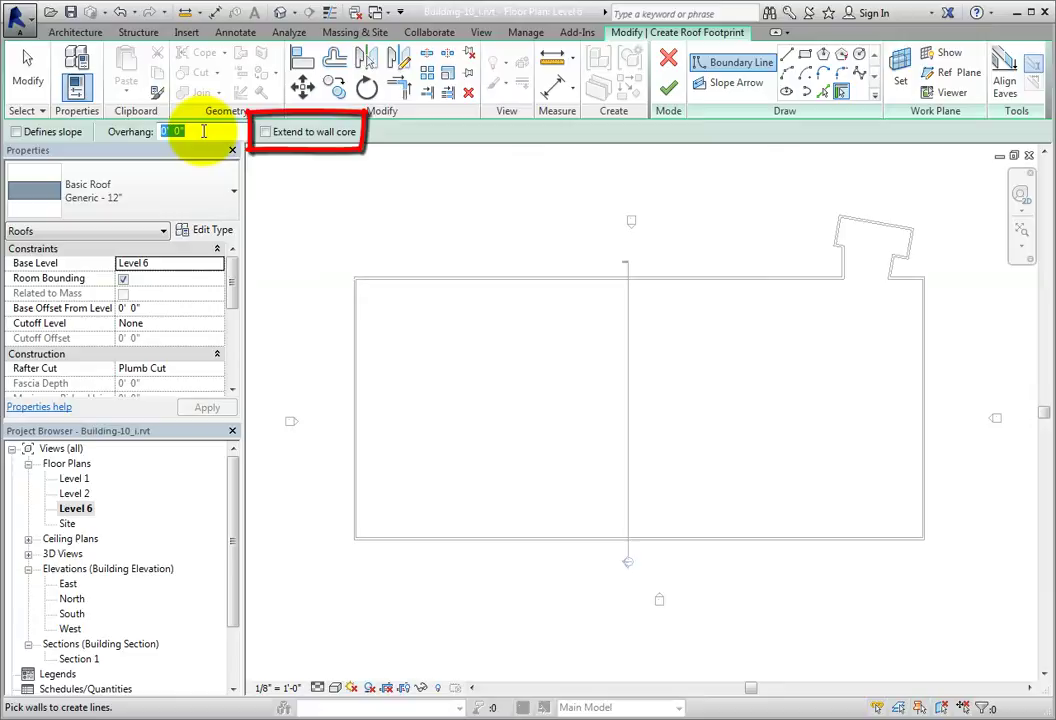
click(264, 134)
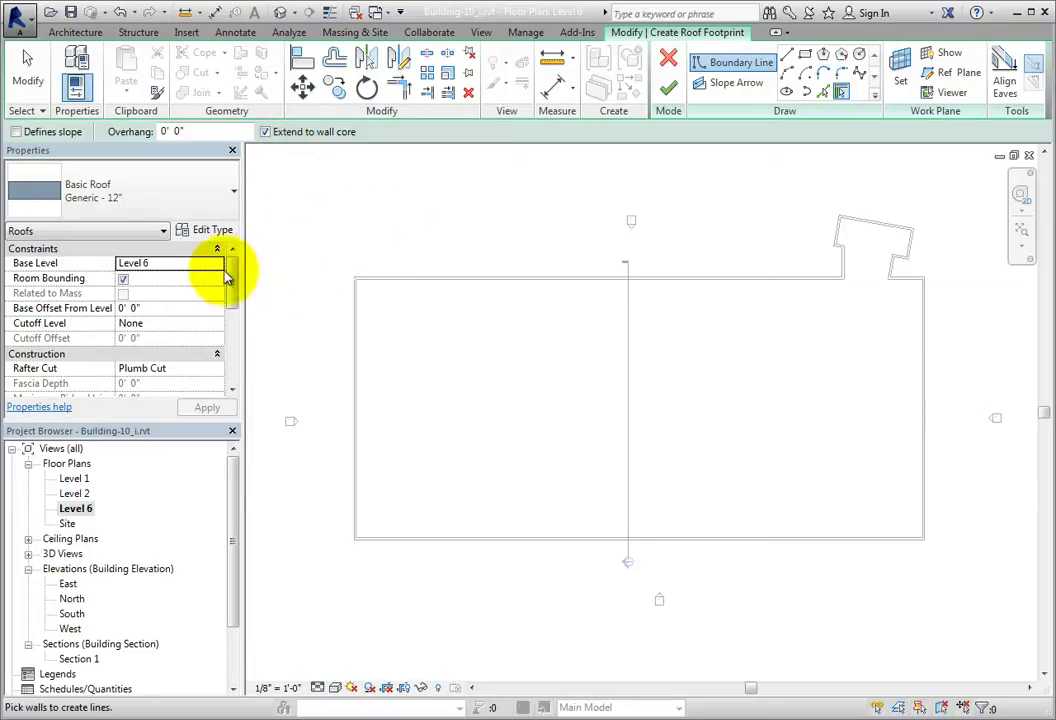
click(228, 215)
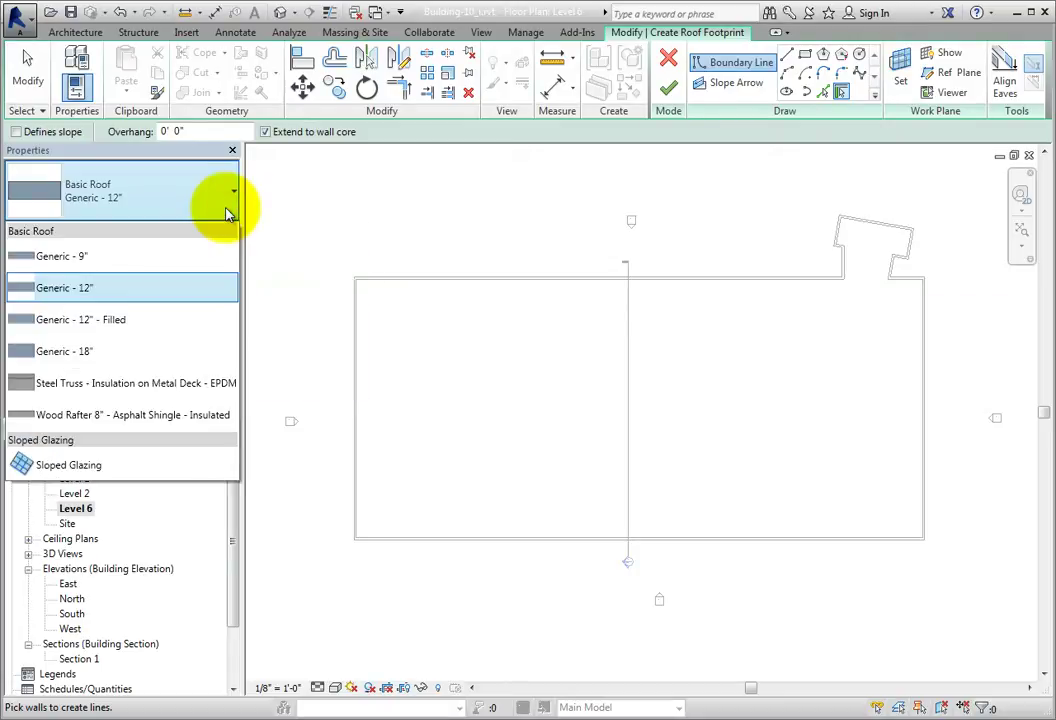
click(229, 212)
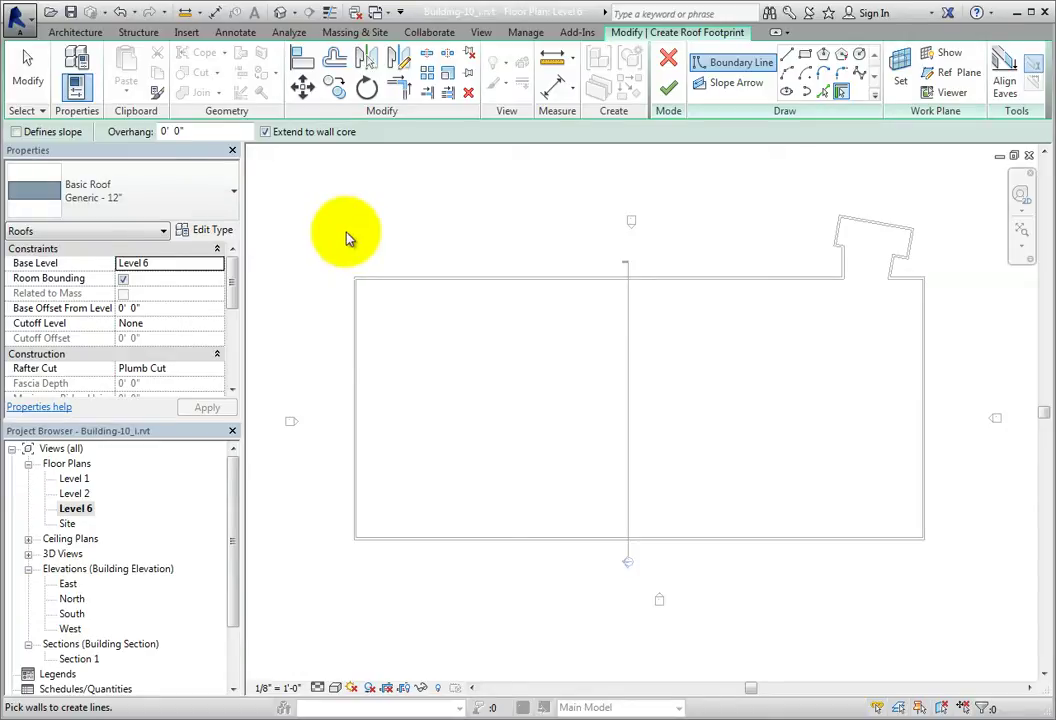
- Pick the whole Level 6 wall chain to create the roof boundary lines
key(Tab)
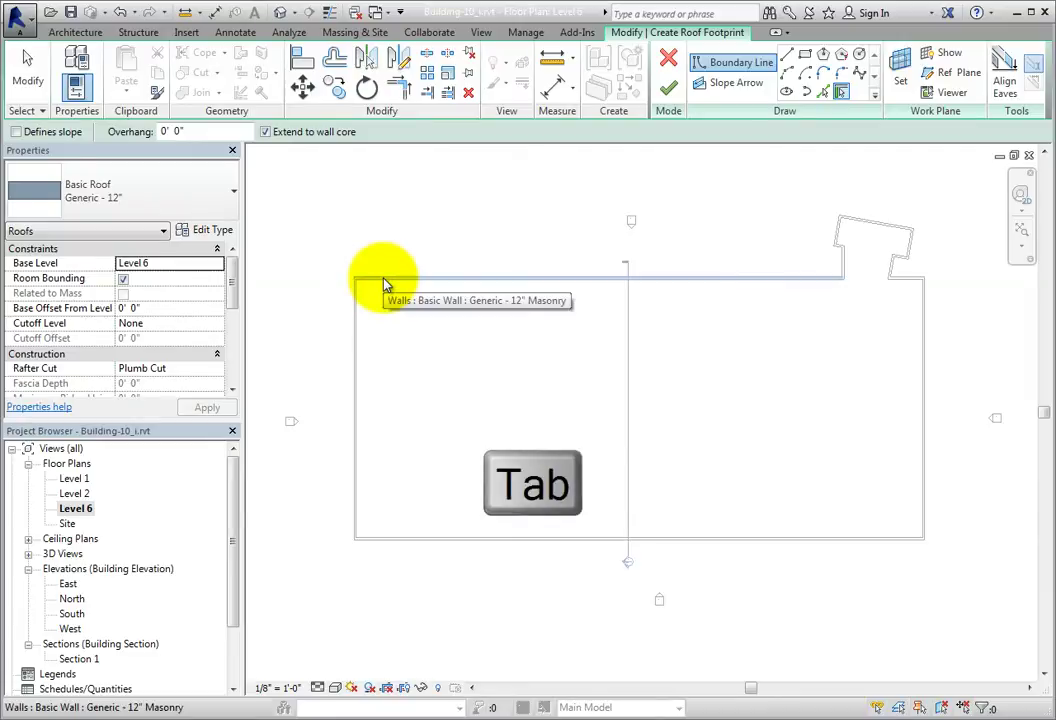
key(Tab)
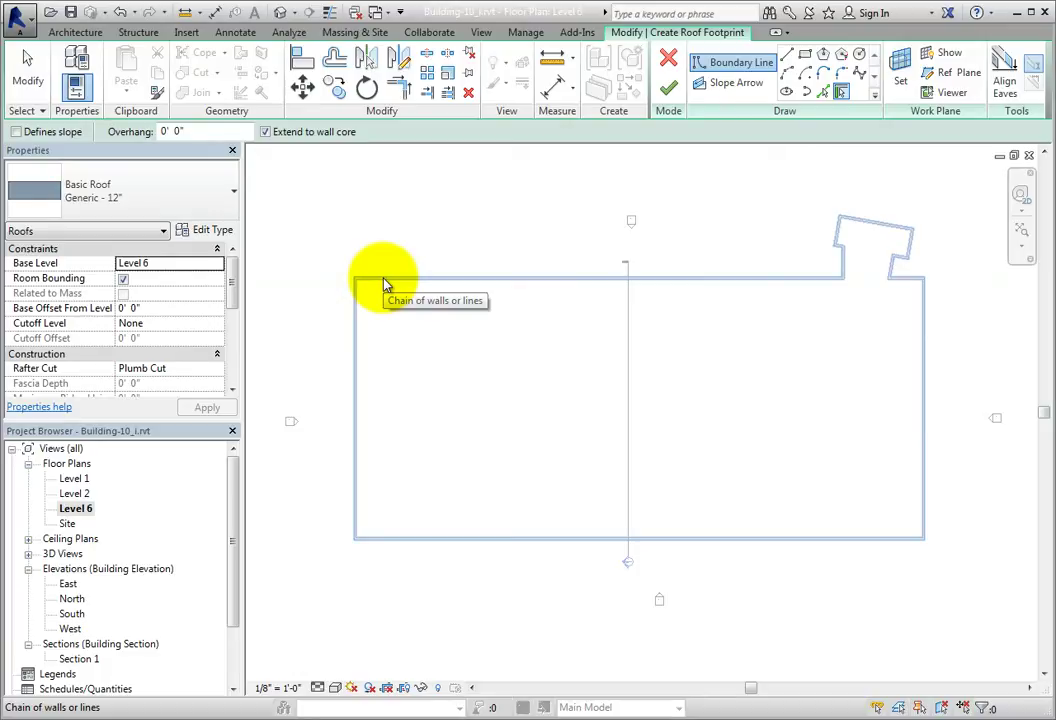
click(384, 285)
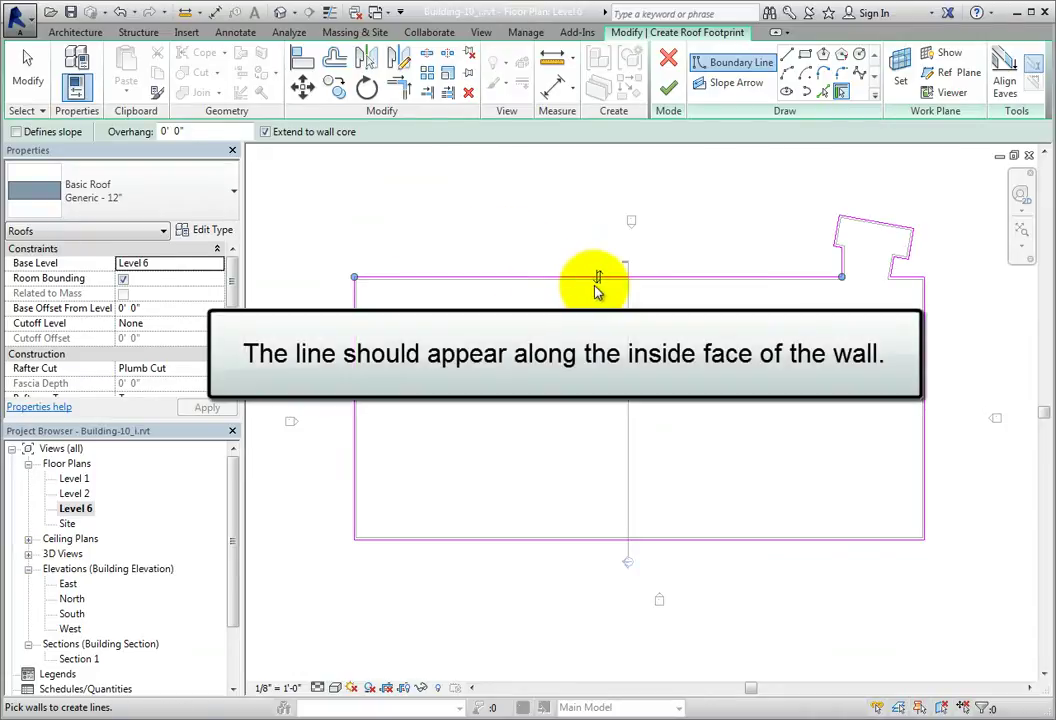
scroll(605, 290, up, 2)
scroll(600, 290, up, 3)
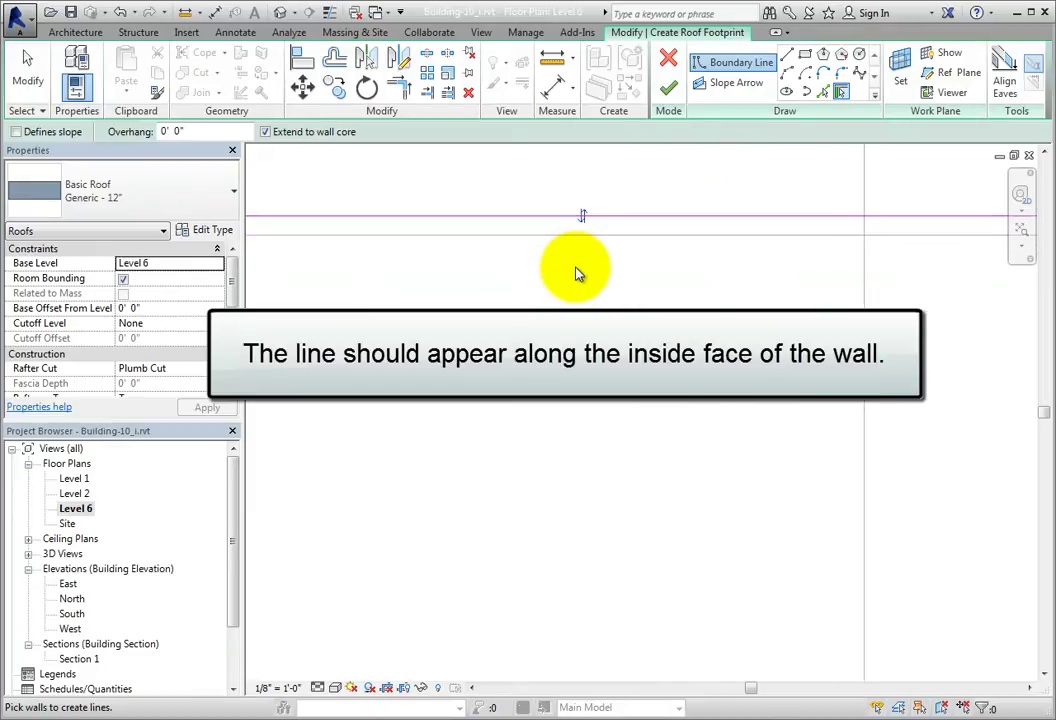
middle_drag(577, 247, 561, 410)
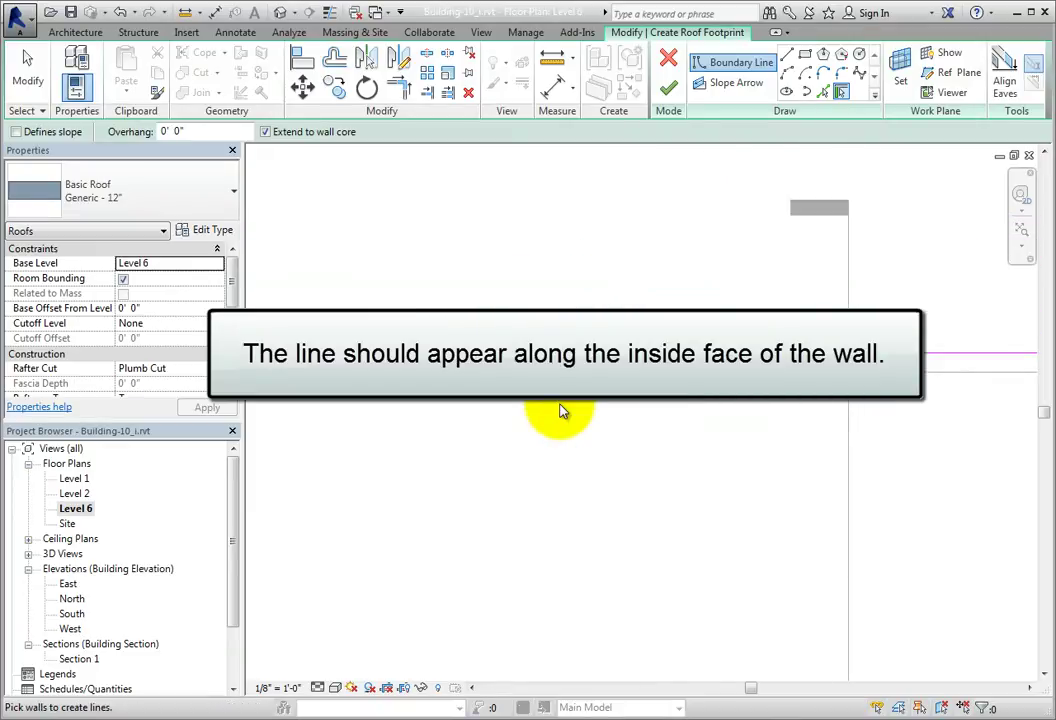
scroll(561, 410, up, 2)
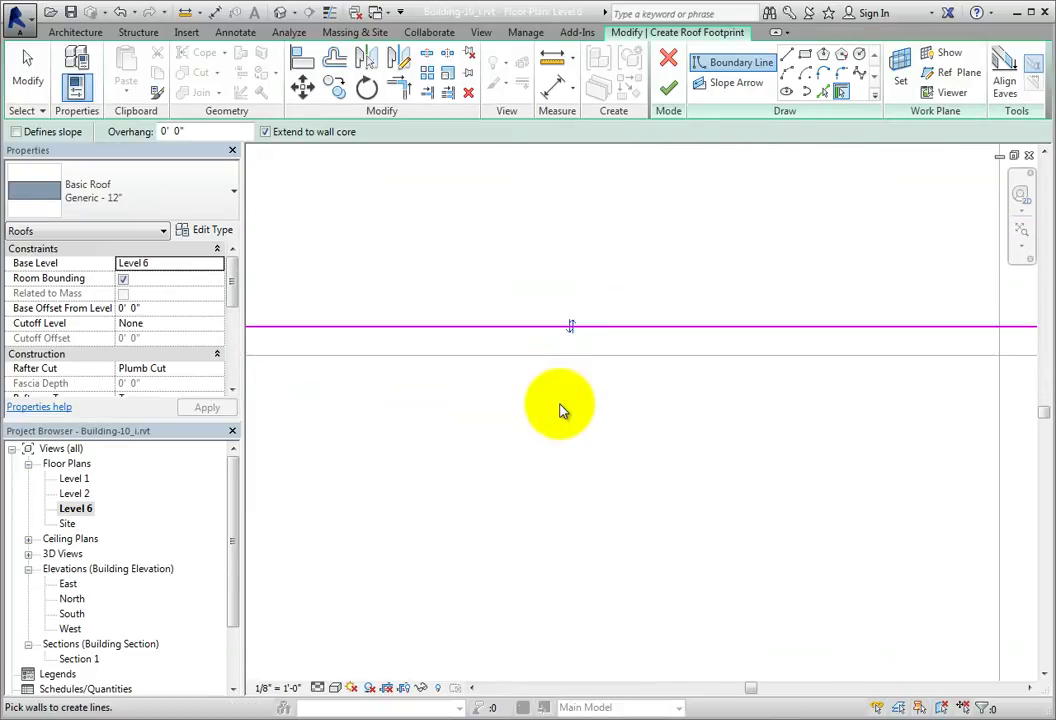
- Flip the boundary lines so they sit on the walls' inside face
click(568, 333)
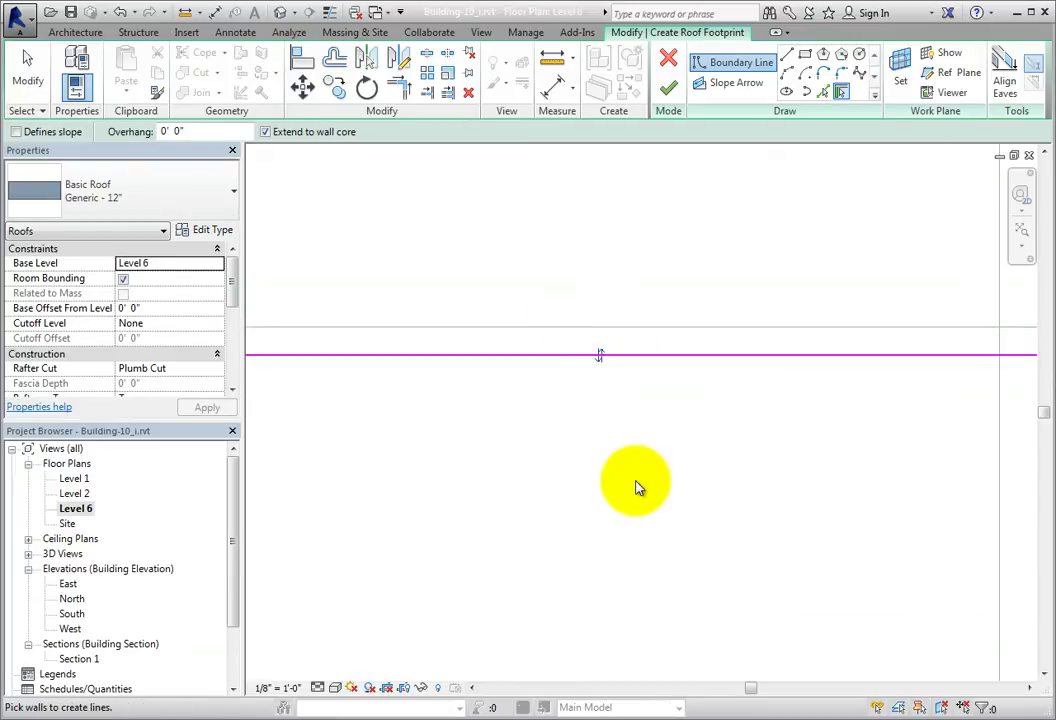
scroll(636, 488, down, 2)
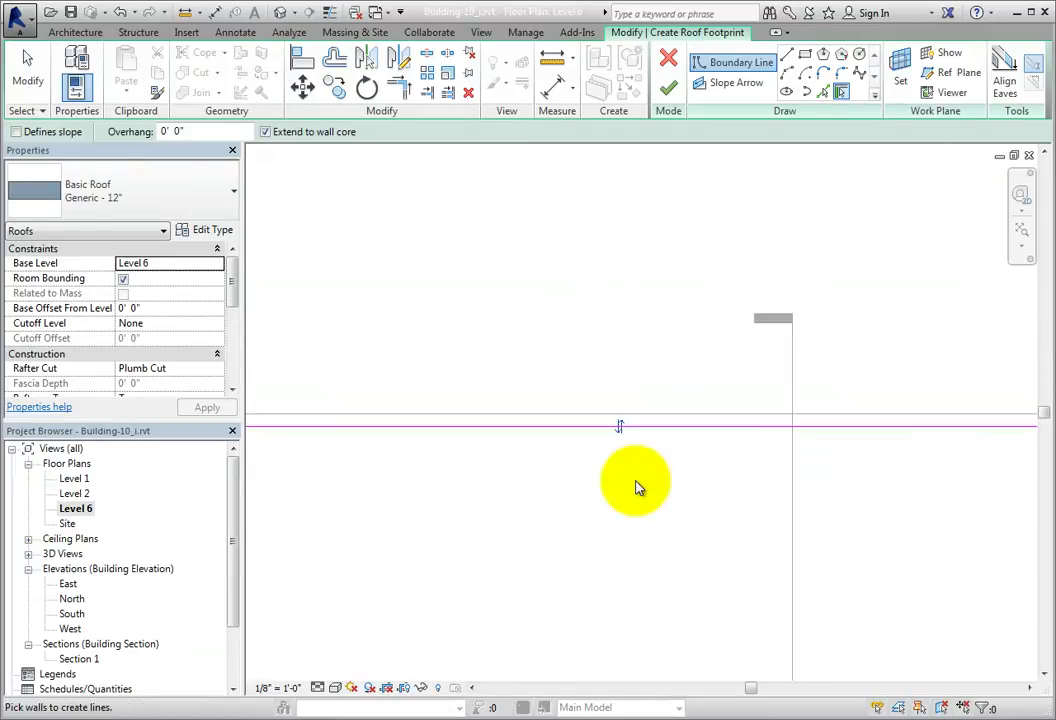
click(619, 428)
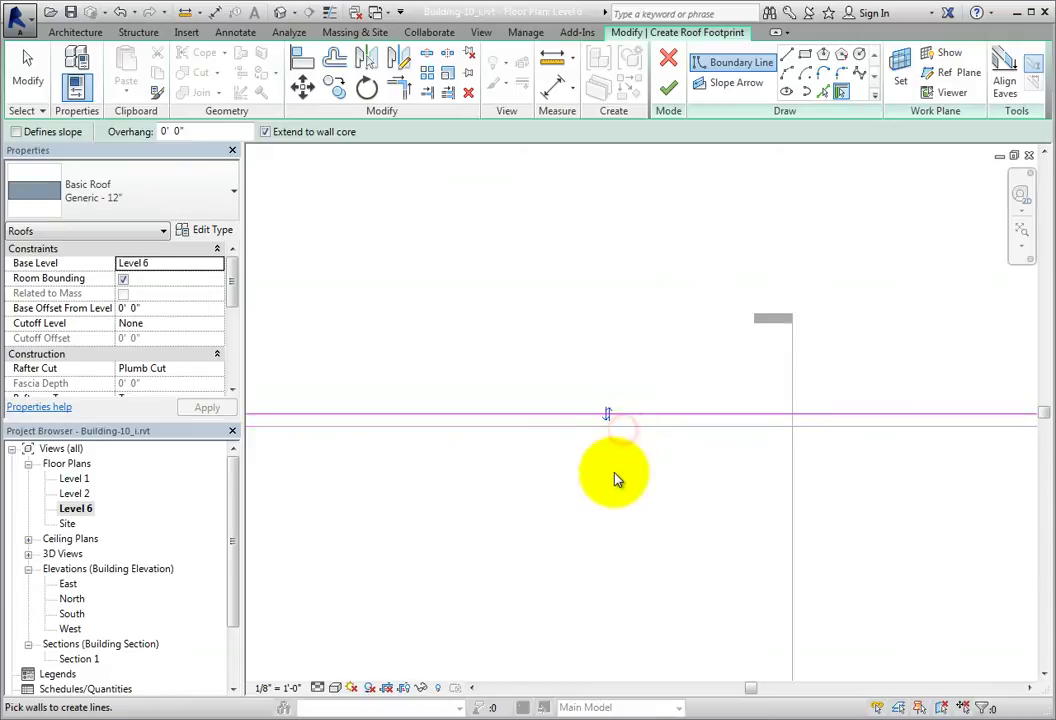
click(607, 413)
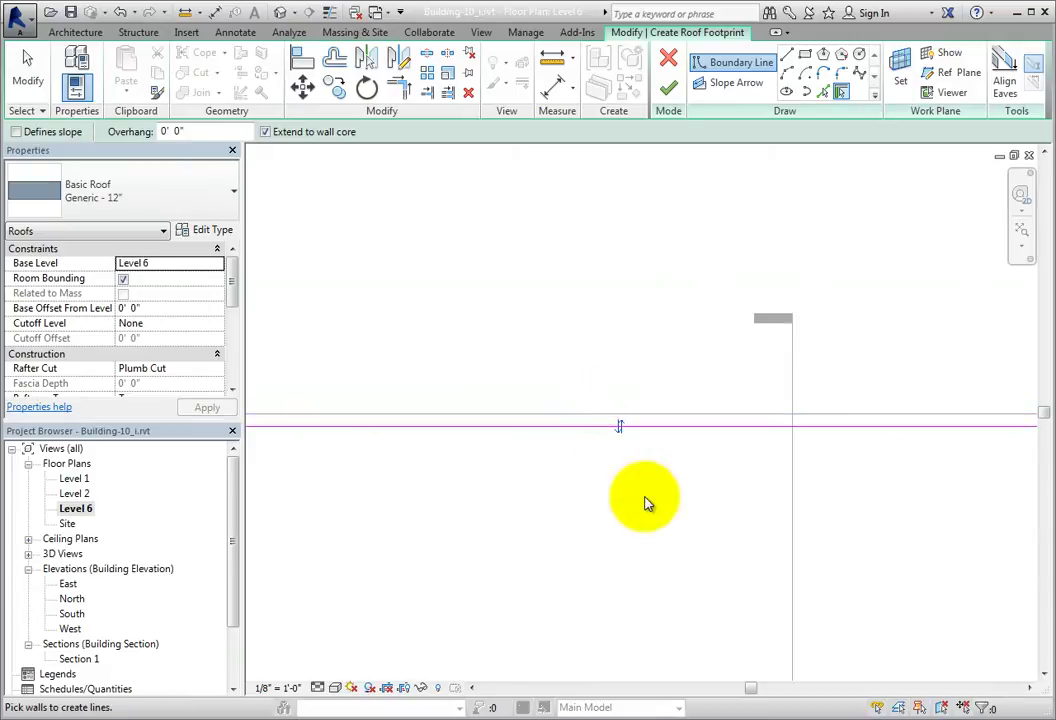
scroll(645, 502, down, 5)
middle_drag(648, 504, 634, 361)
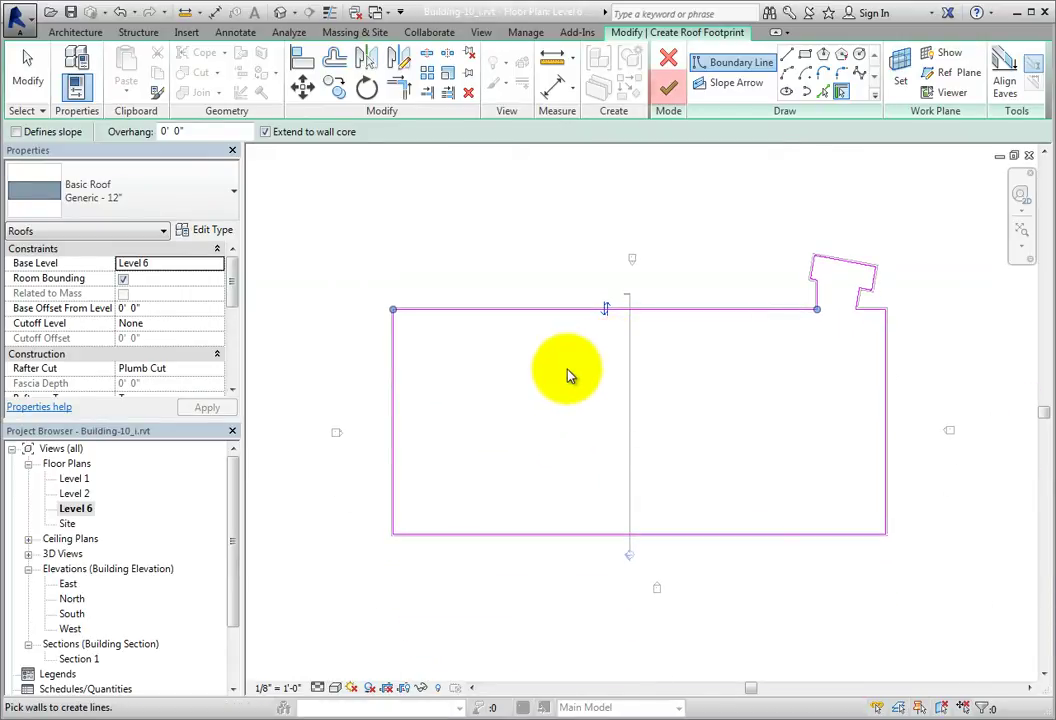
- Finish the footprint to create the Generic - 12" roof and cut it from the walls
click(668, 90)
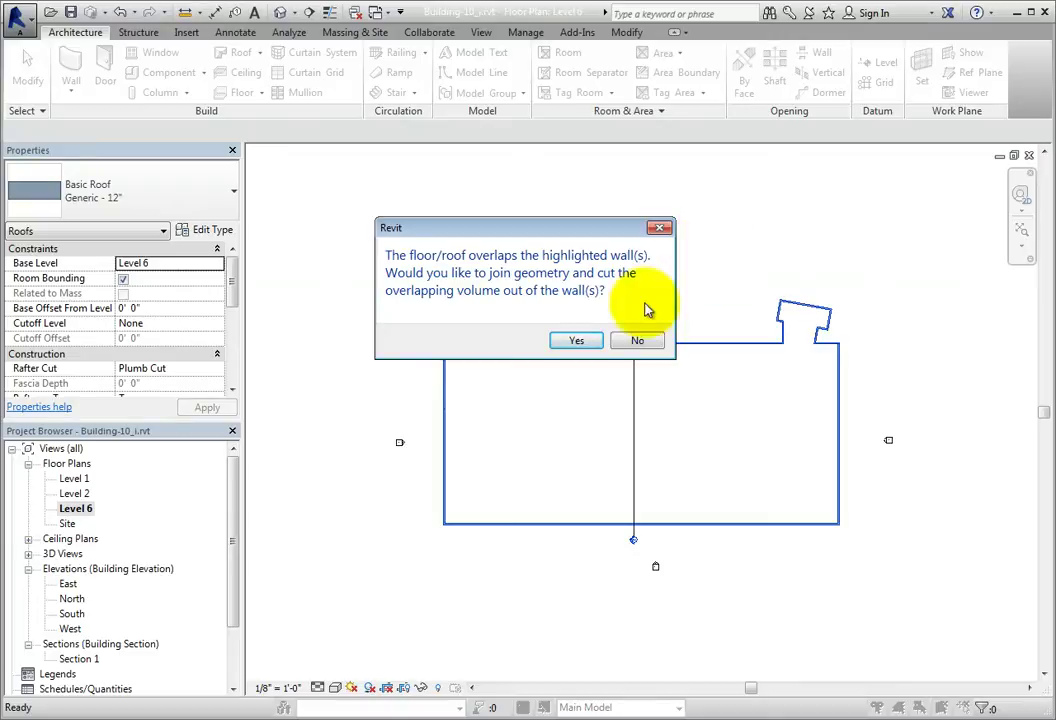
click(590, 339)
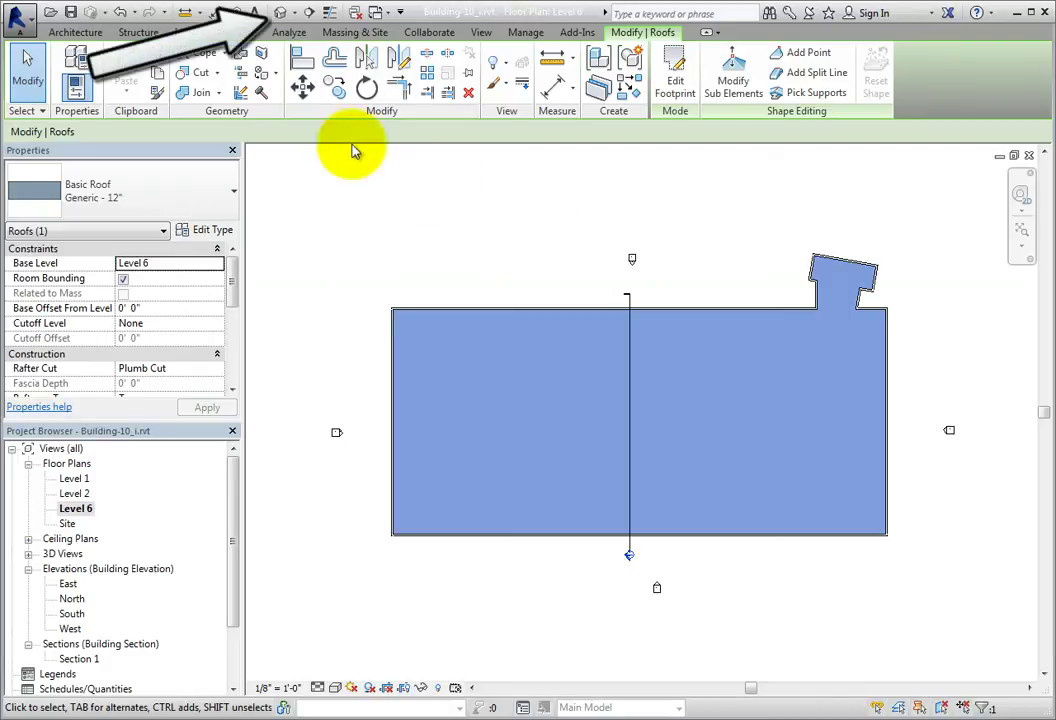
- Show the default 3D view in Shaded style to inspect the flat roof
click(281, 12)
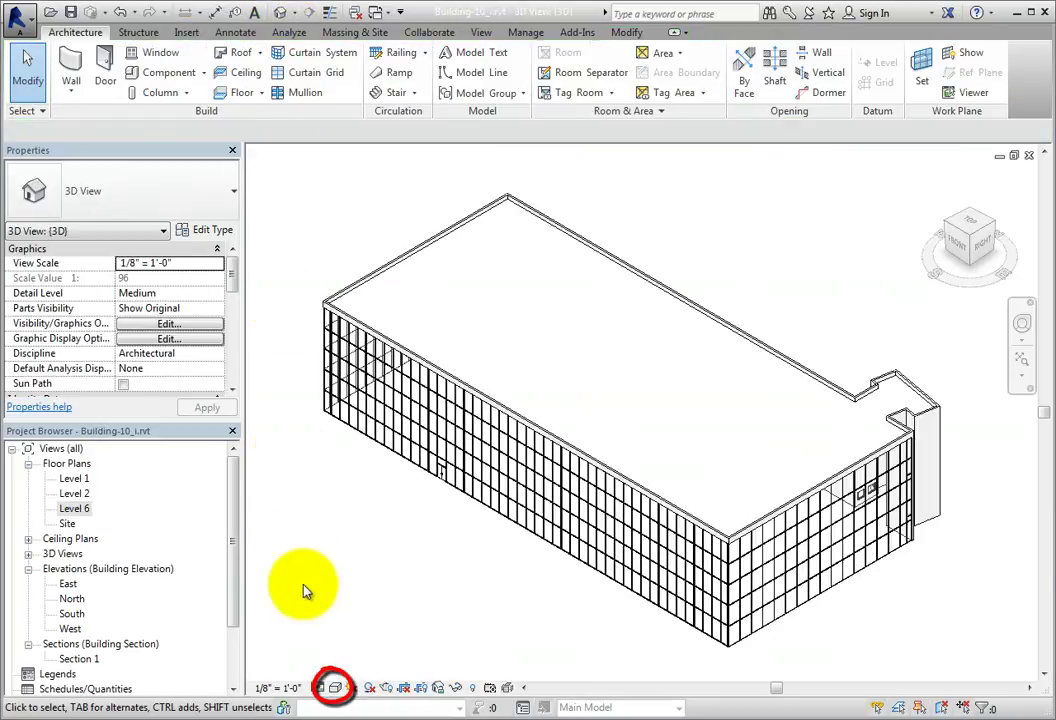
click(336, 687)
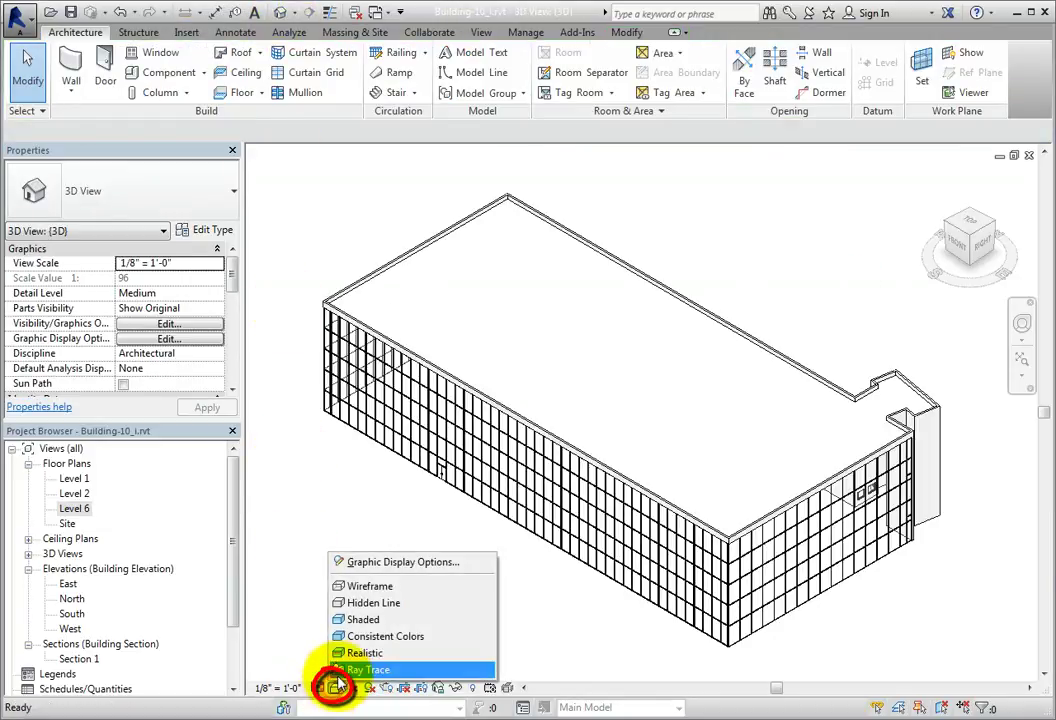
click(348, 620)
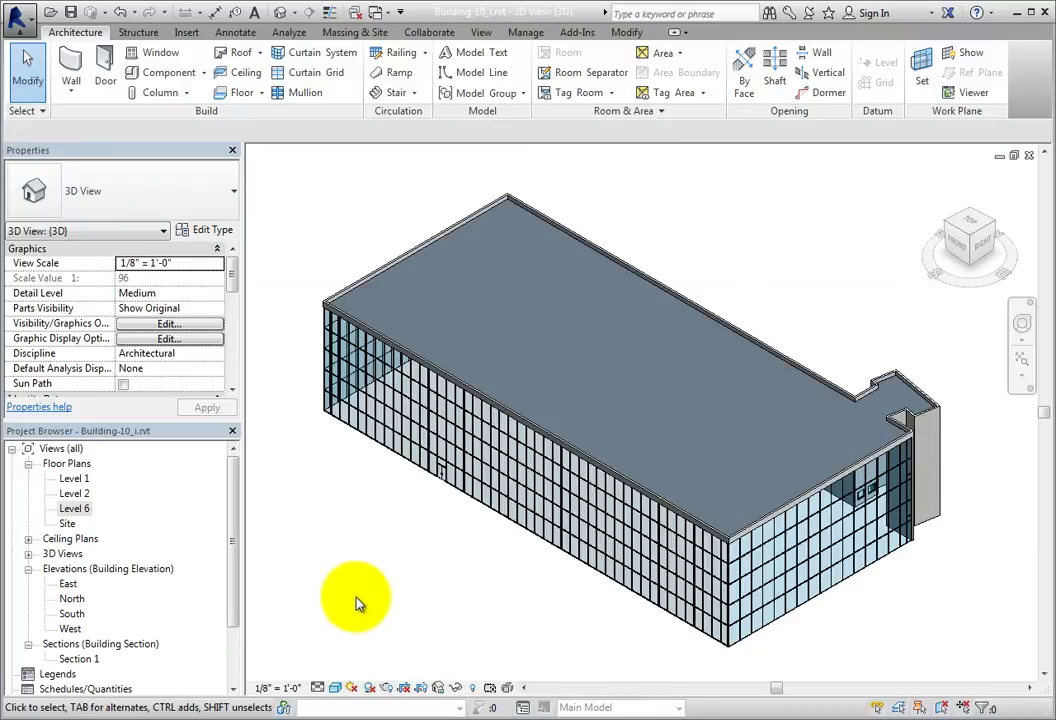
scroll(497, 186, up, 5)
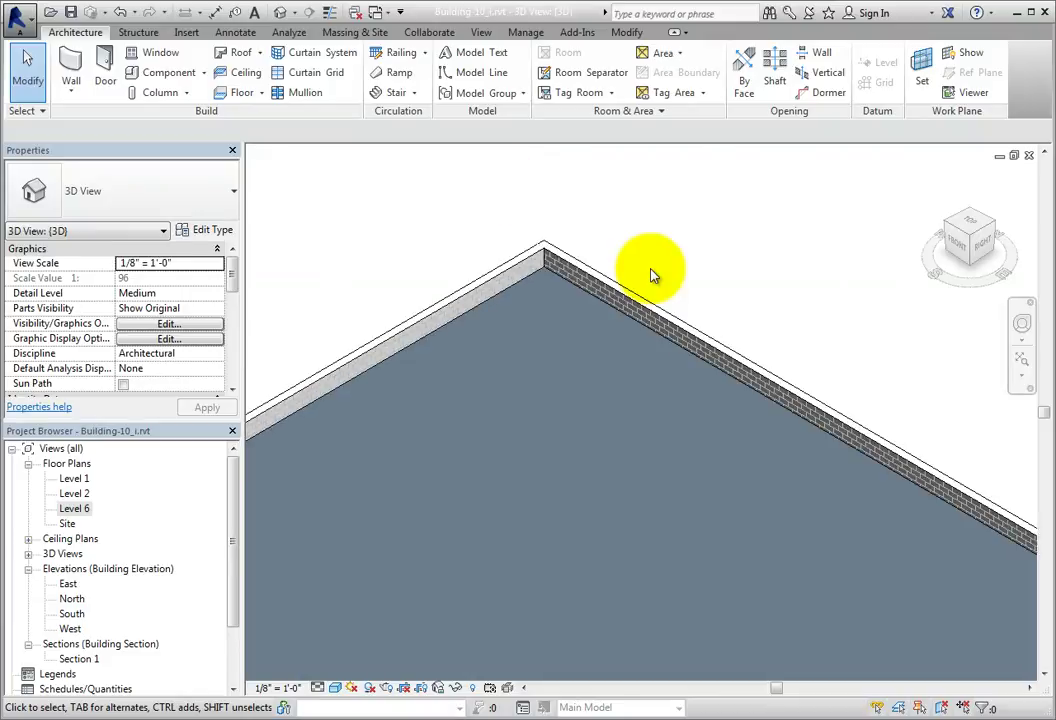
scroll(650, 275, down, 5)
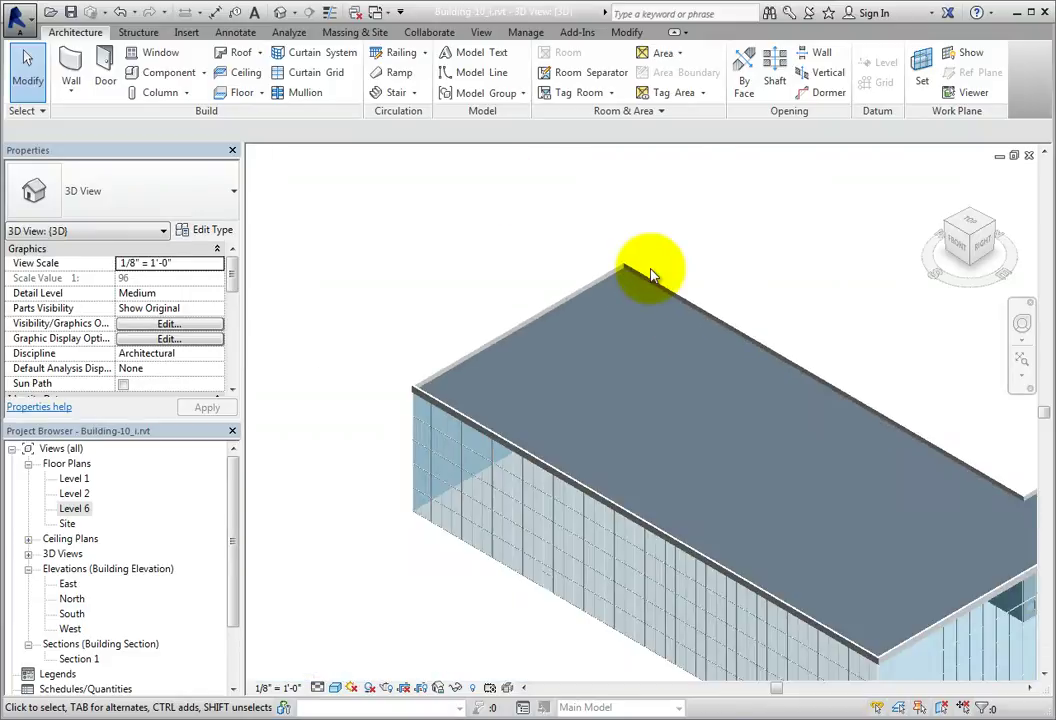
scroll(656, 278, down, 3)
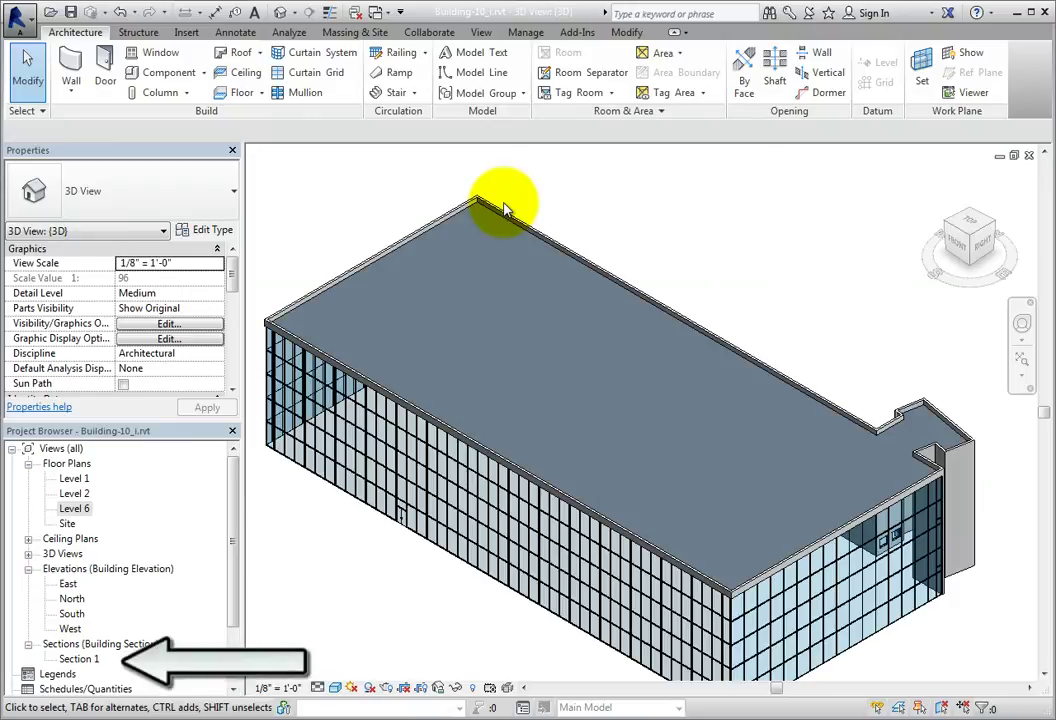
- Open Section 1 and delete the Generic - 12" roof, framing the bare wall top
double_click(80, 659)
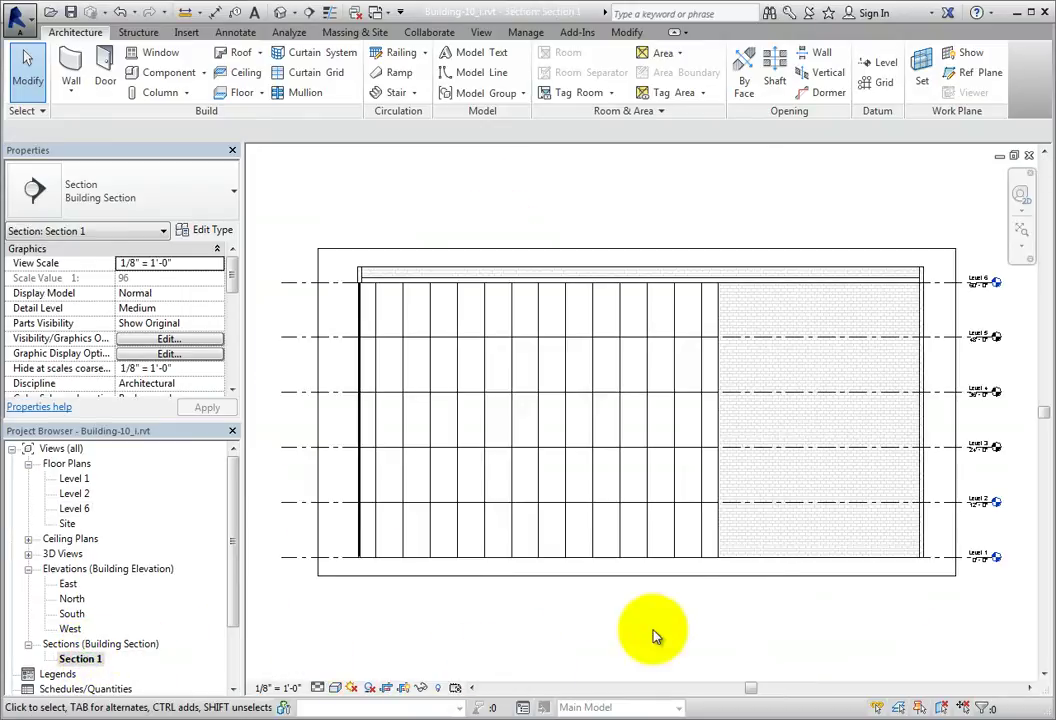
scroll(926, 276, up, 5)
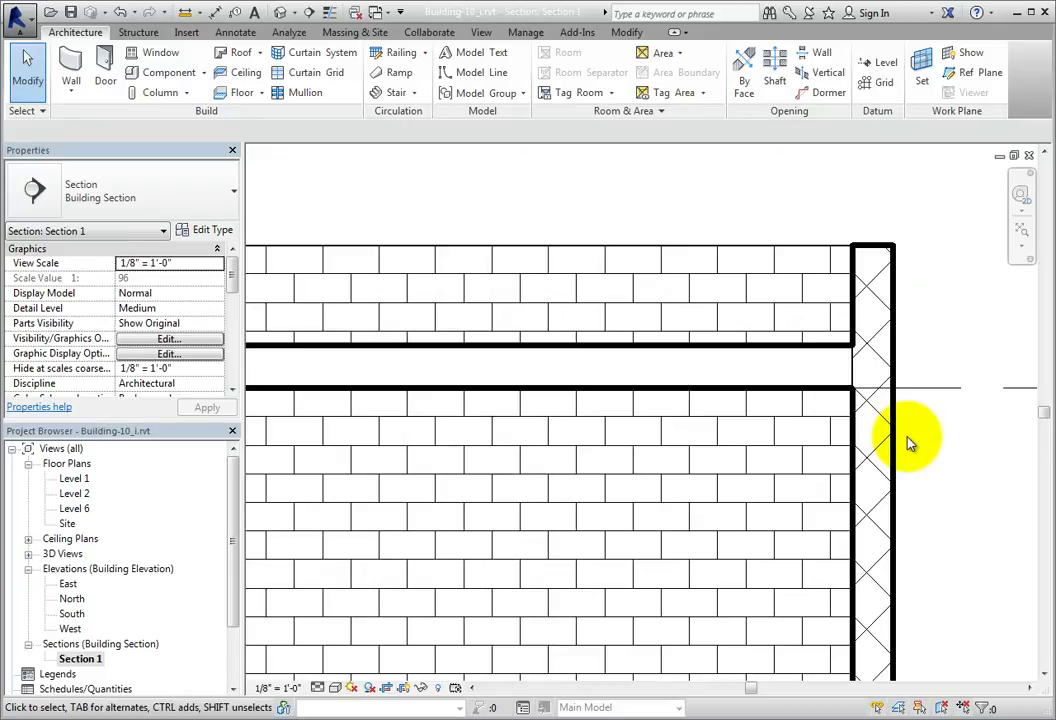
key(Delete)
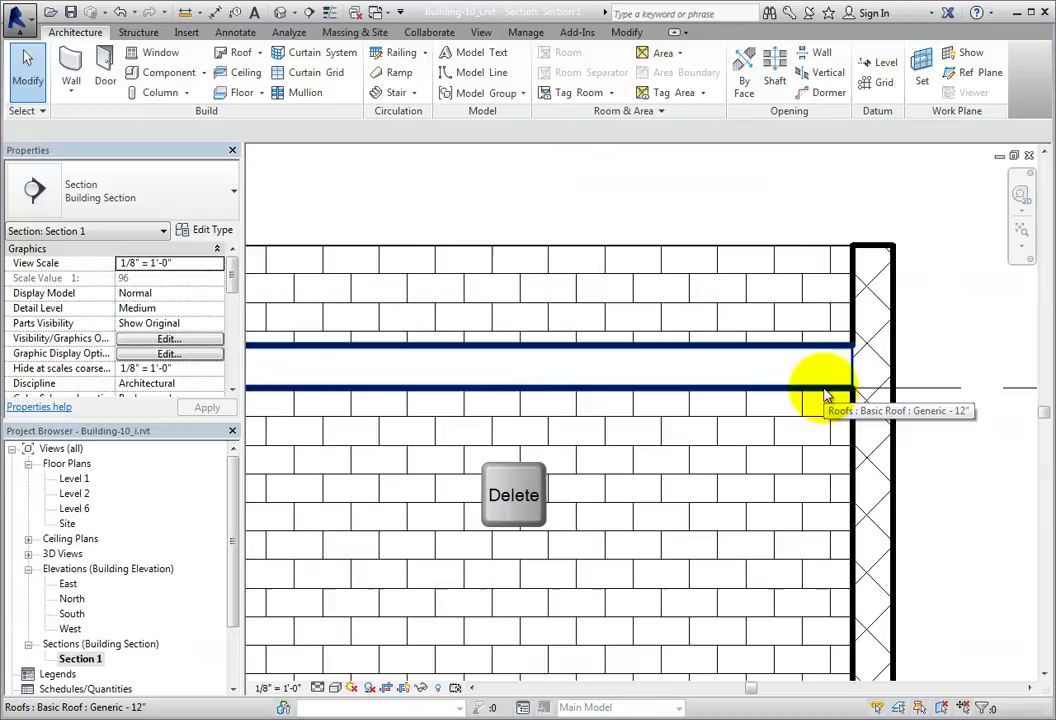
click(825, 395)
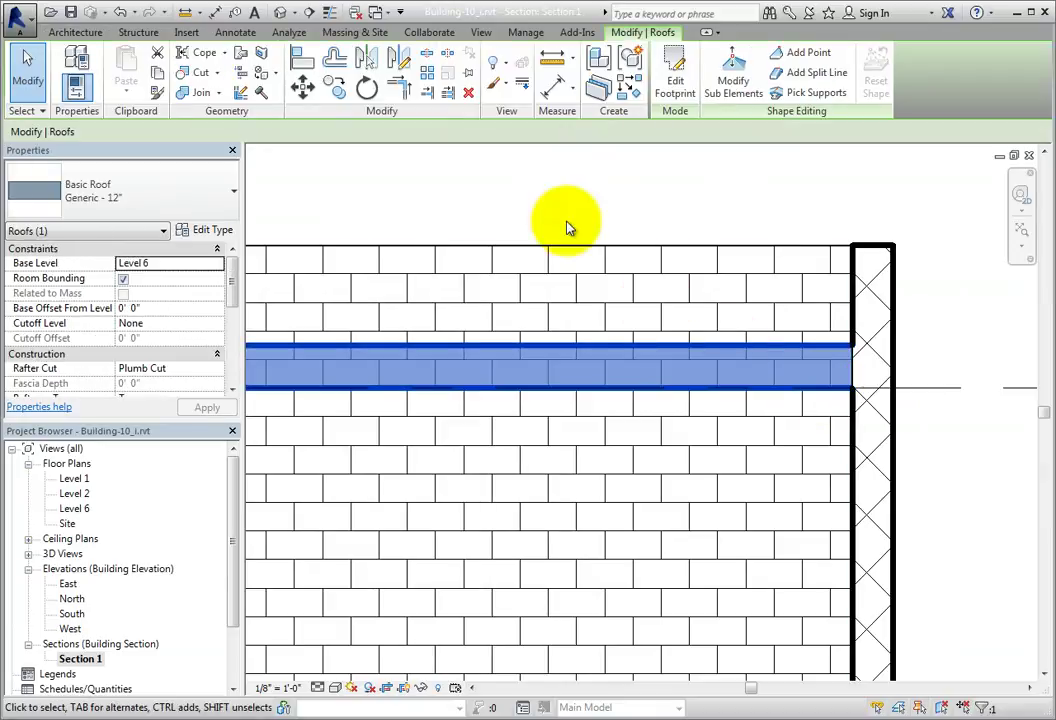
click(468, 96)
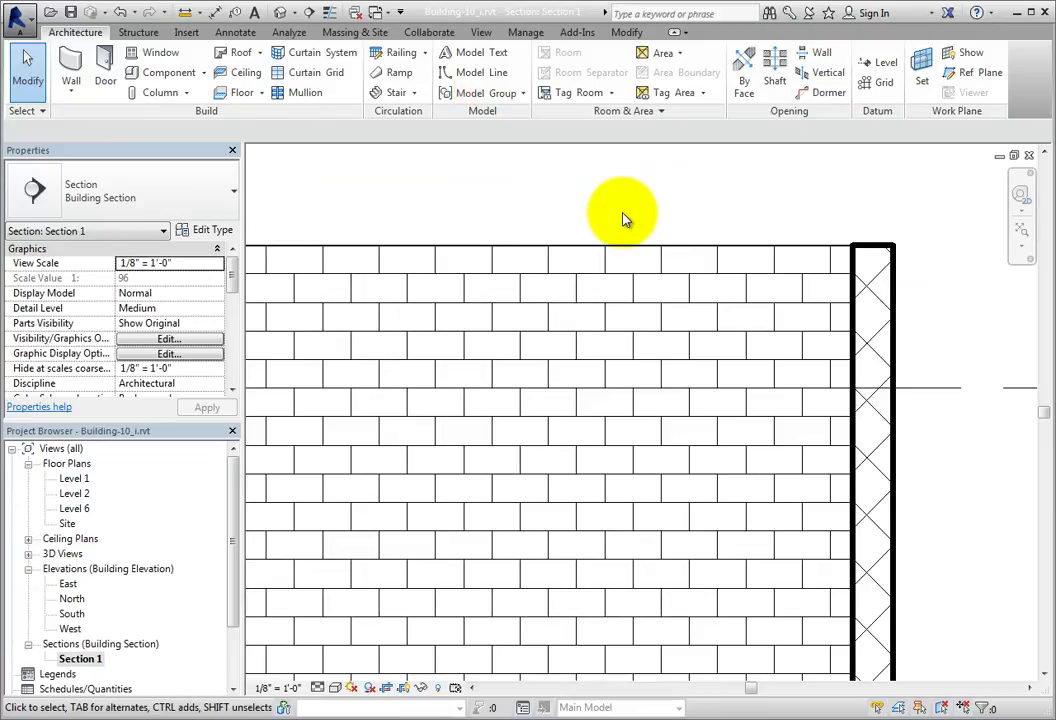
middle_drag(554, 219, 637, 238)
scroll(637, 238, down, 6)
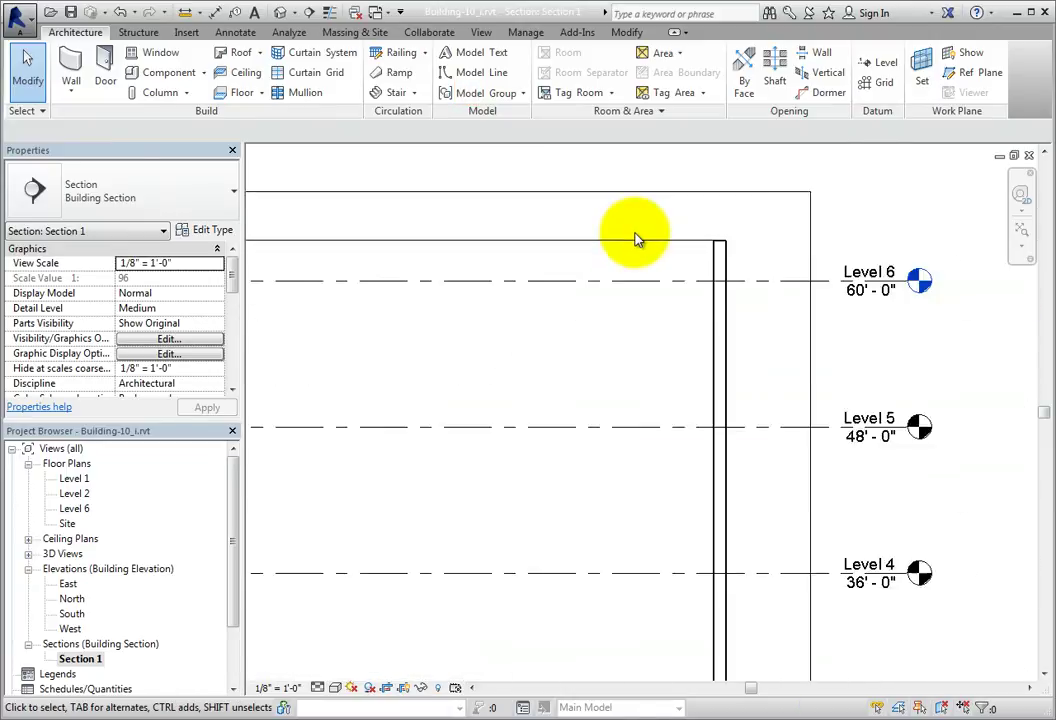
- Start a slope-defining roof footprint on Level 6 with a 2' 0" overhang and highlight the wall chain
double_click(76, 509)
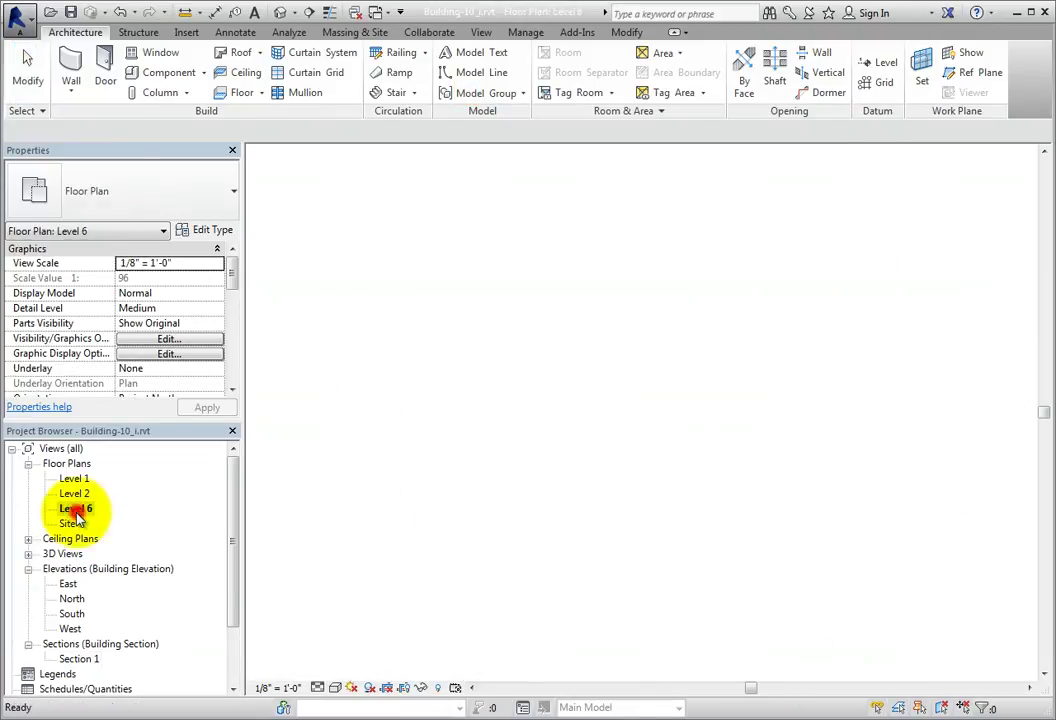
click(242, 55)
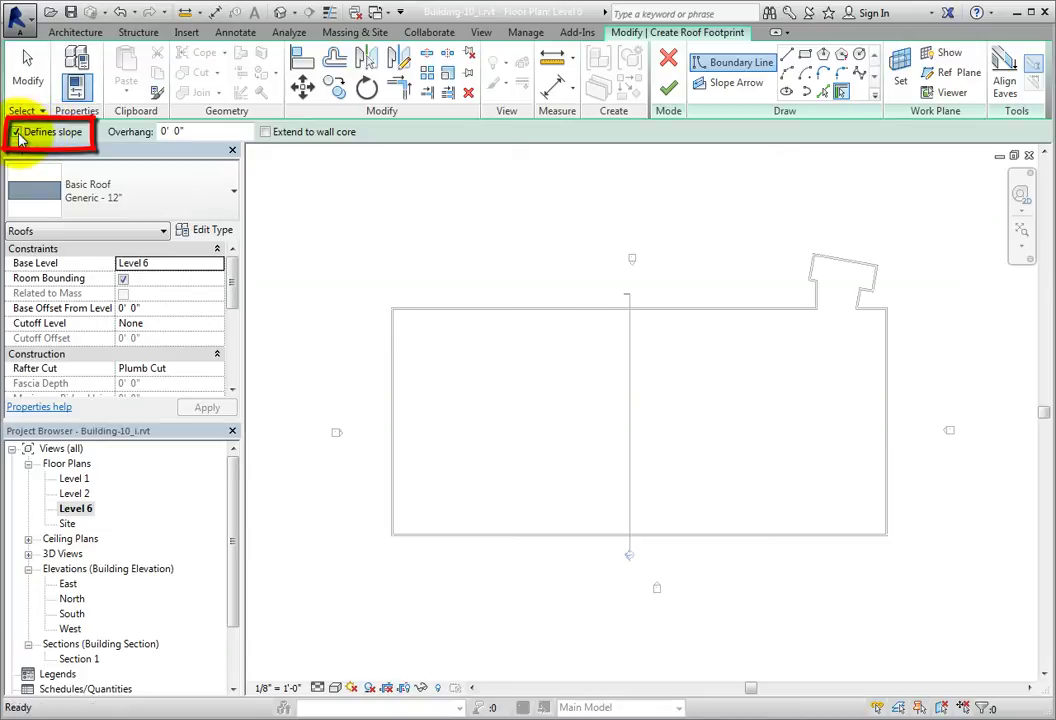
drag(193, 131, 165, 132)
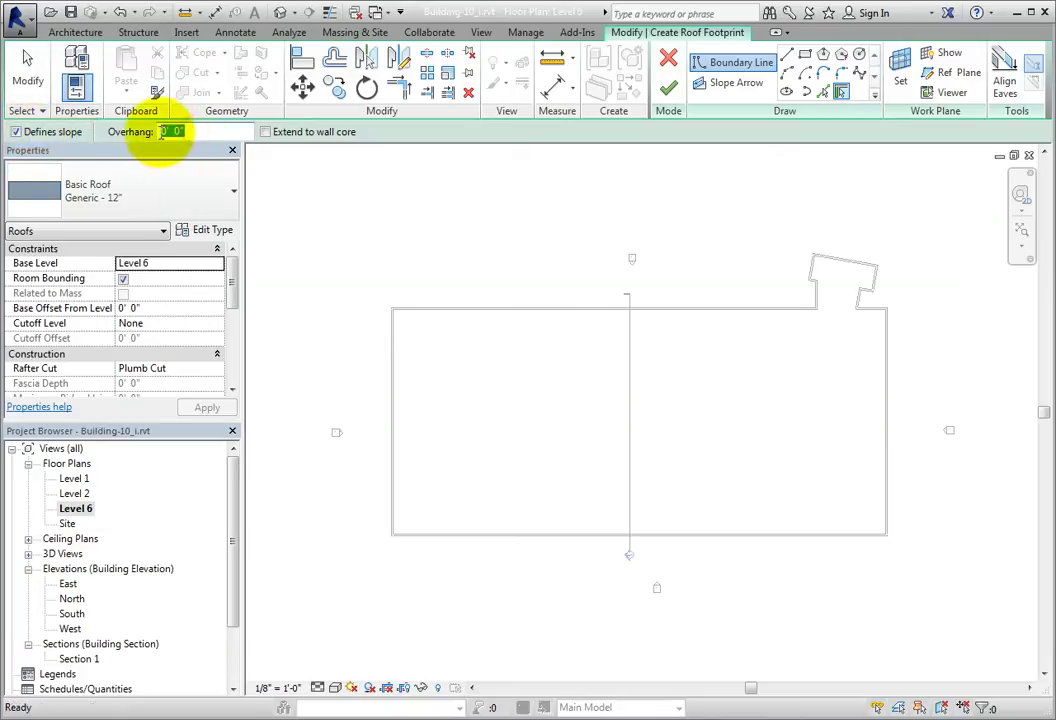
text(2)
key(Return)
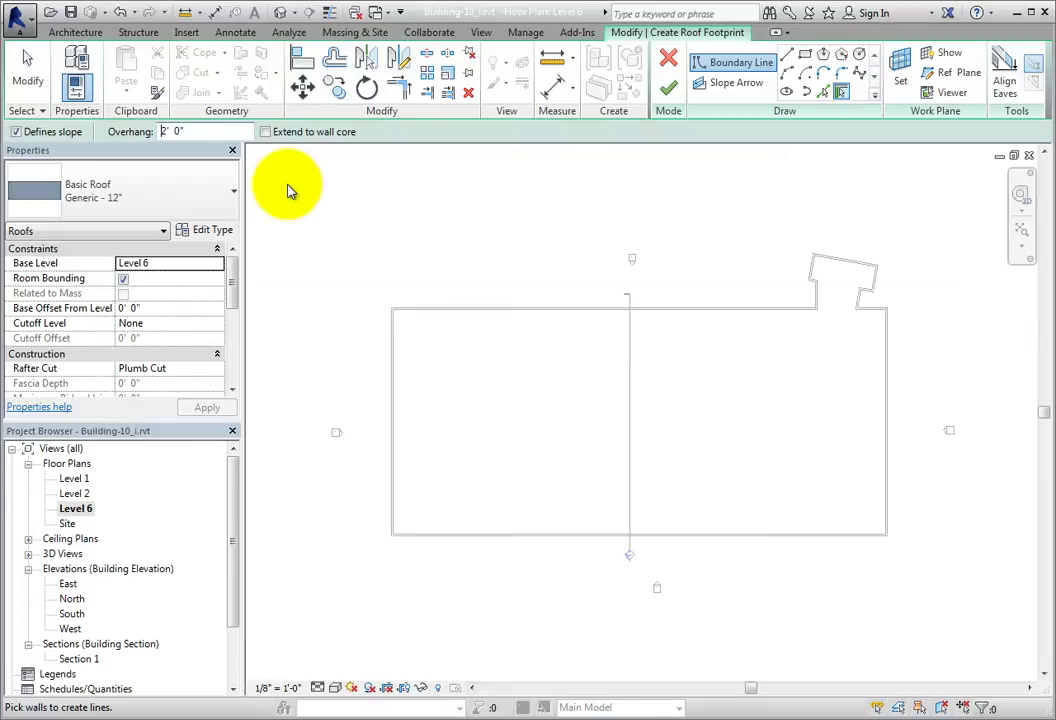
middle_drag(448, 266, 434, 269)
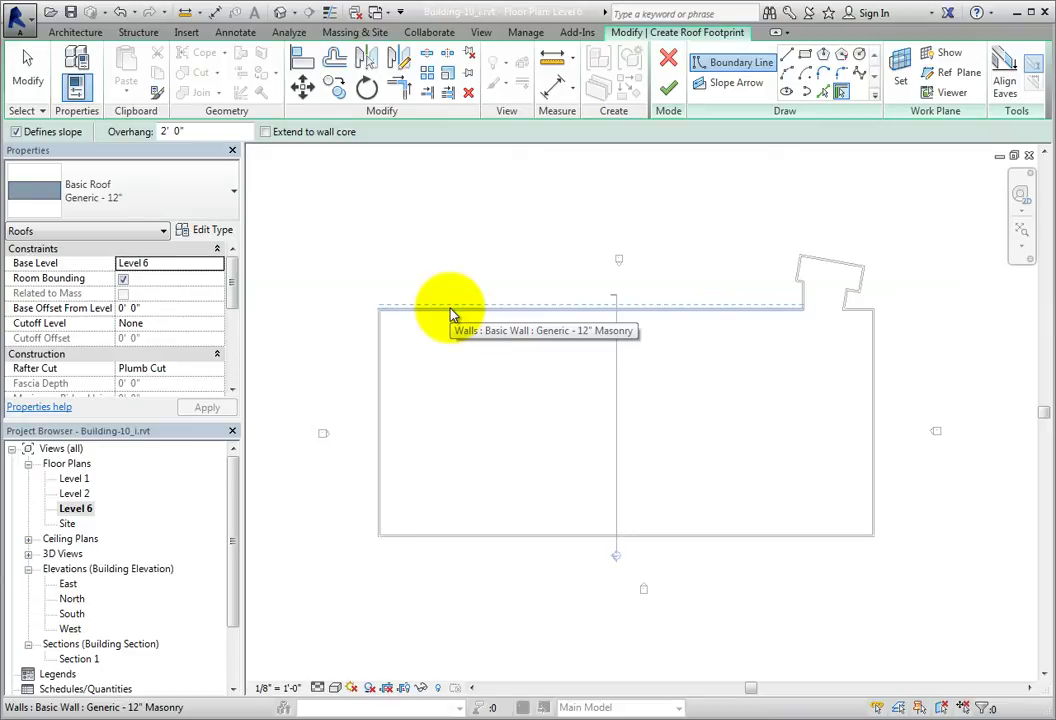
key(Tab)
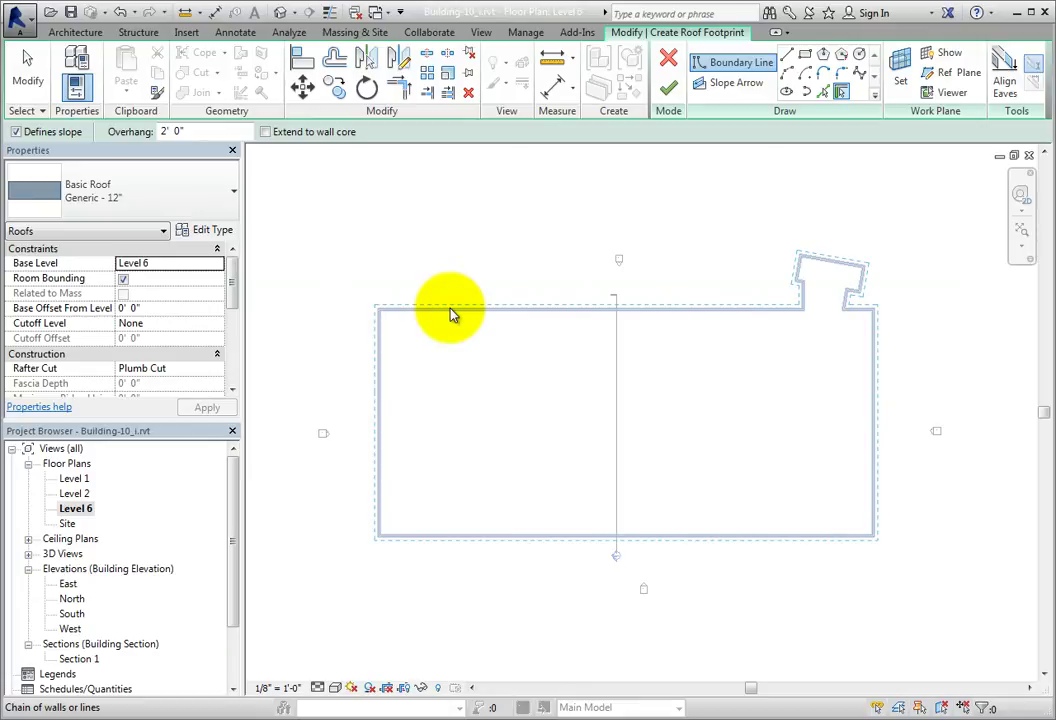
- Pick the outer wall chain as boundary lines and check each edge's 9" / 12" slope
click(449, 311)
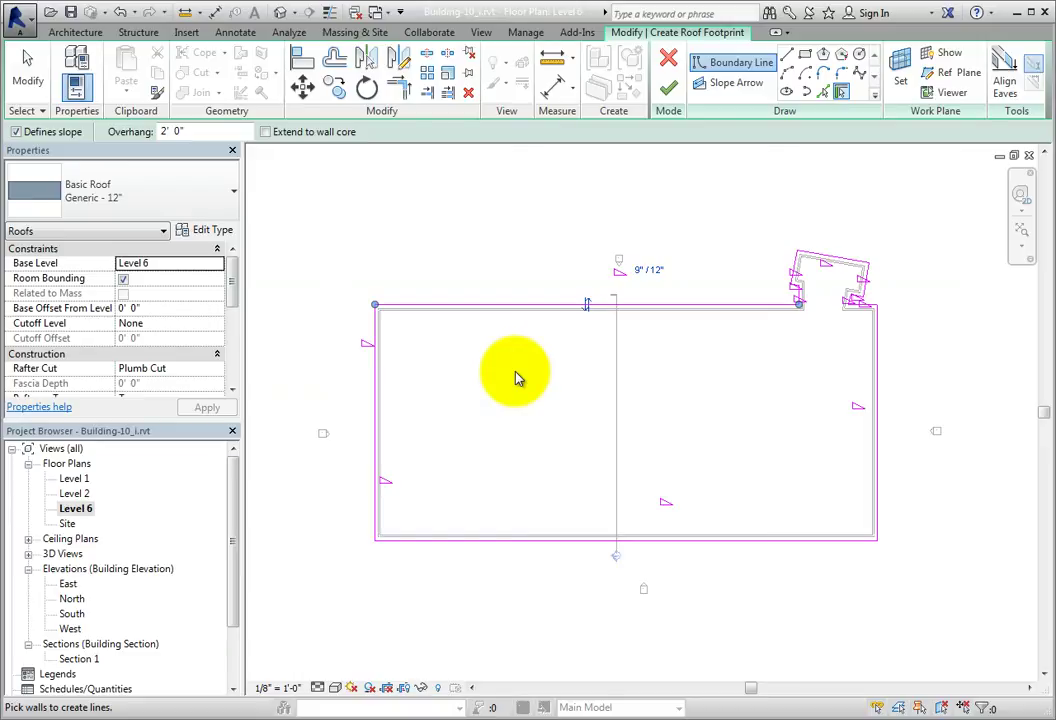
scroll(632, 302, up, 4)
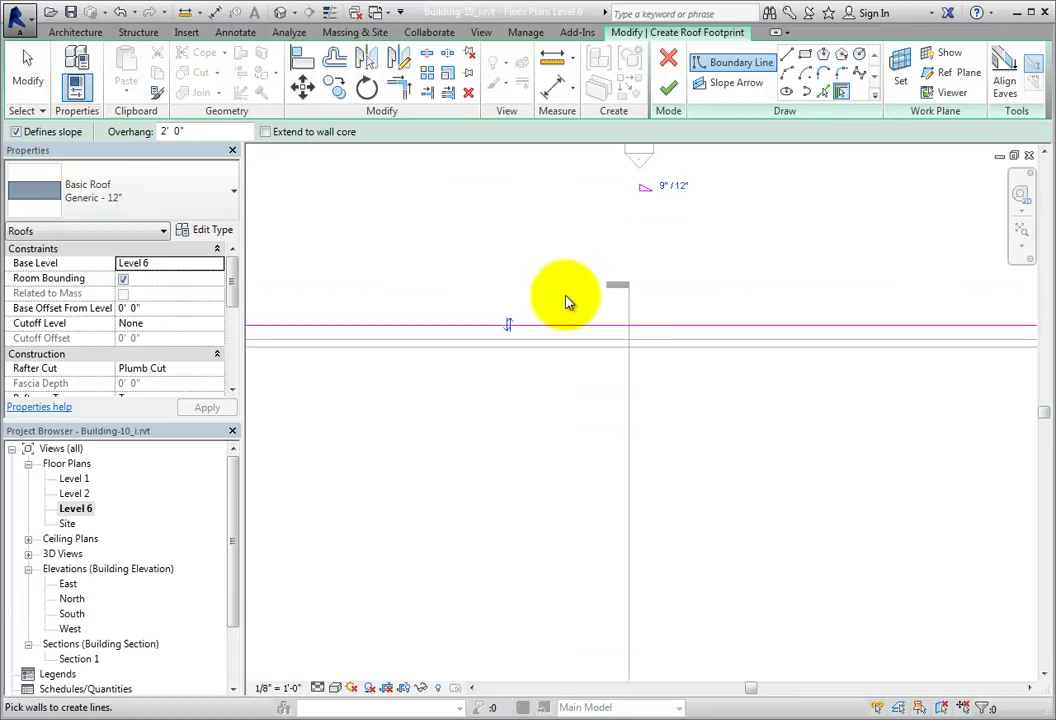
scroll(552, 302, up, 2)
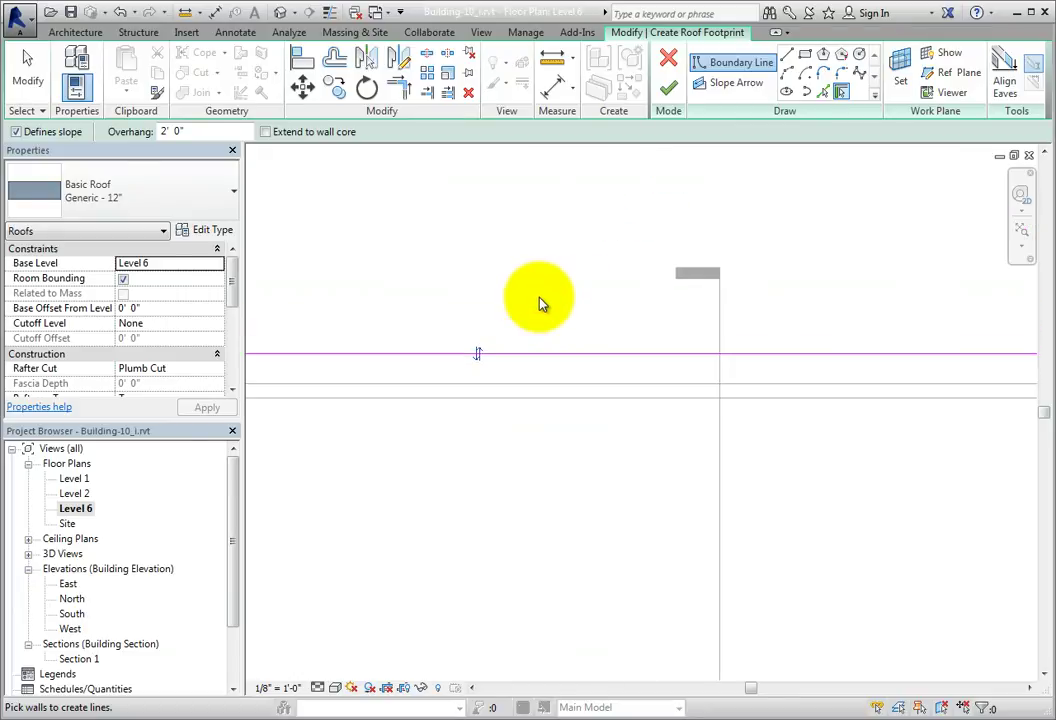
scroll(540, 302, down, 4)
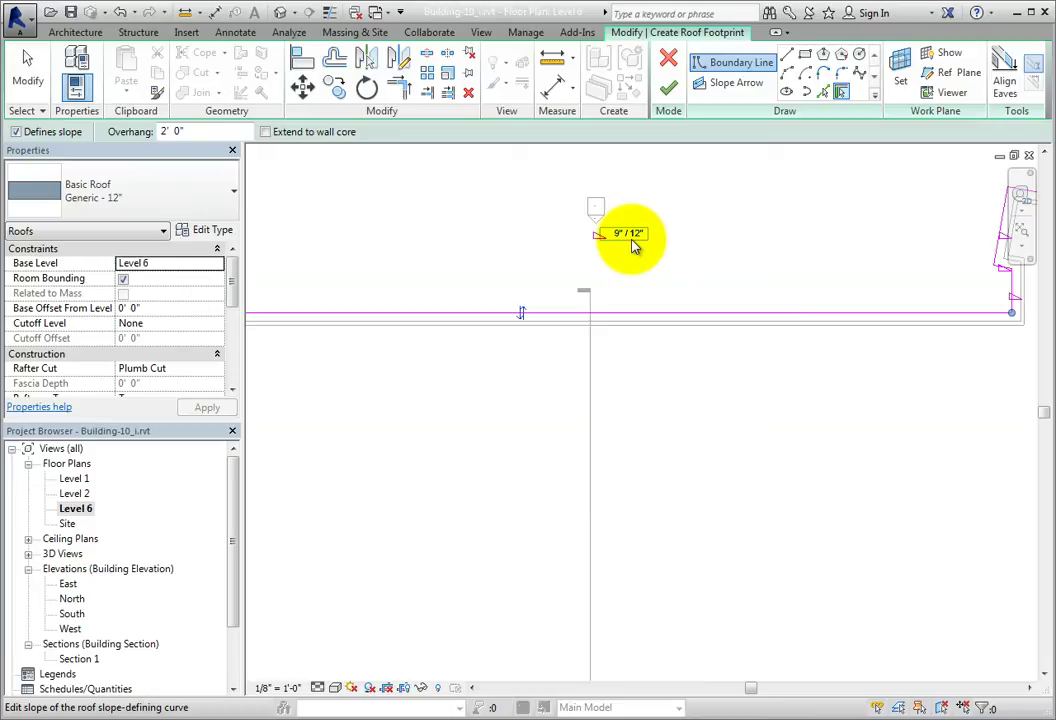
click(630, 236)
click(670, 288)
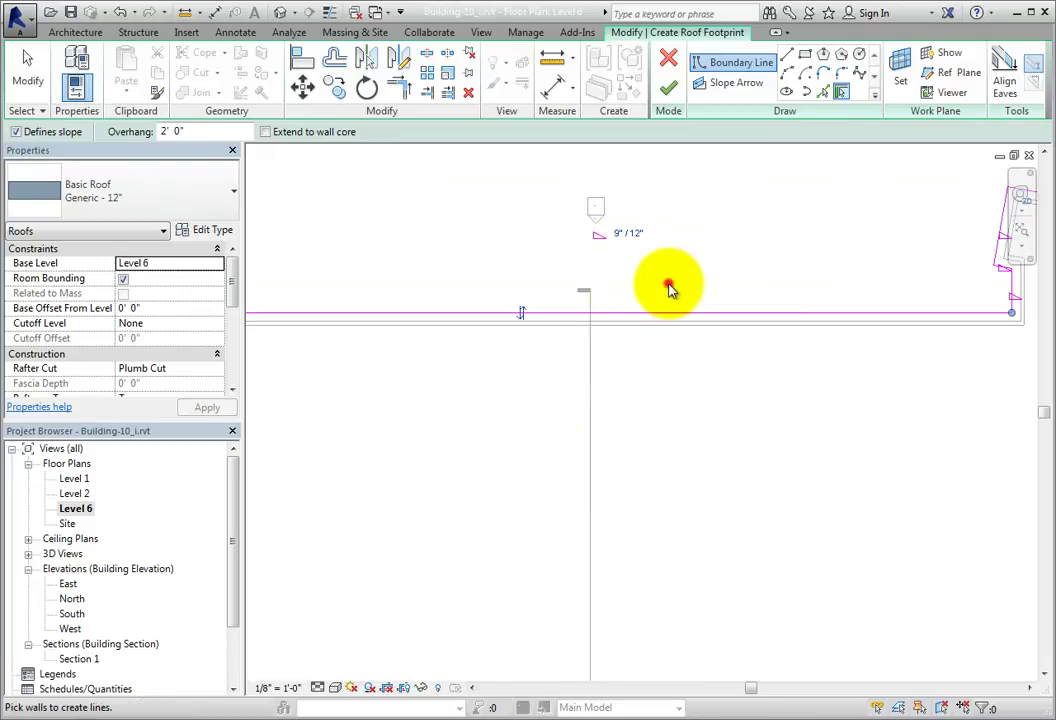
scroll(670, 288, down, 4)
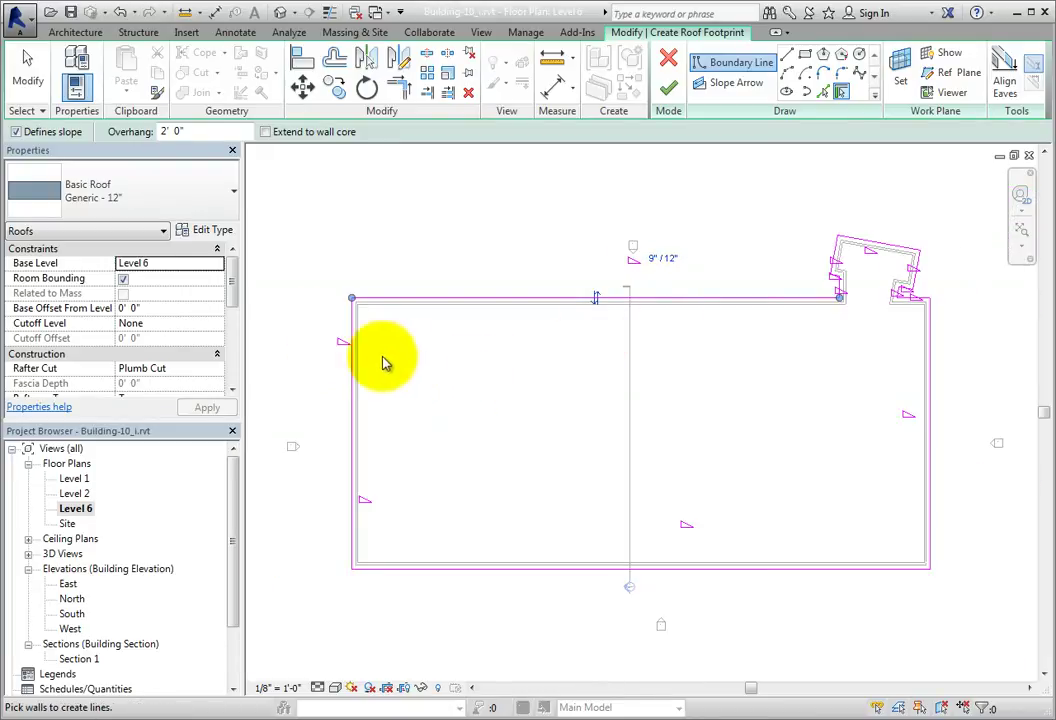
click(349, 357)
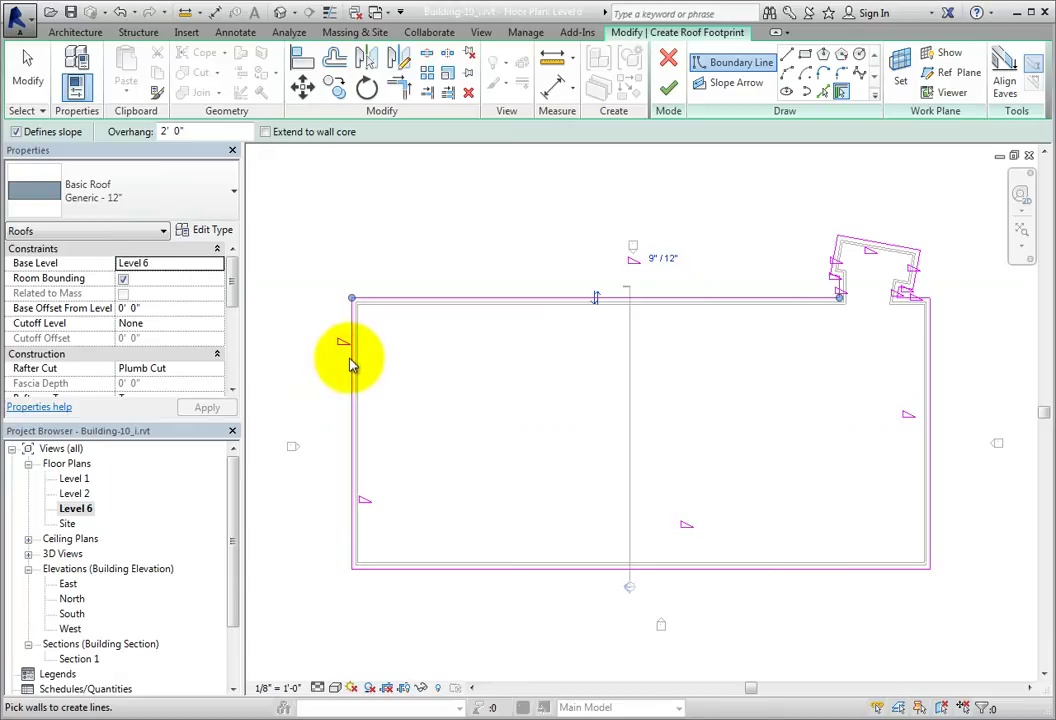
scroll(389, 405, down, 1)
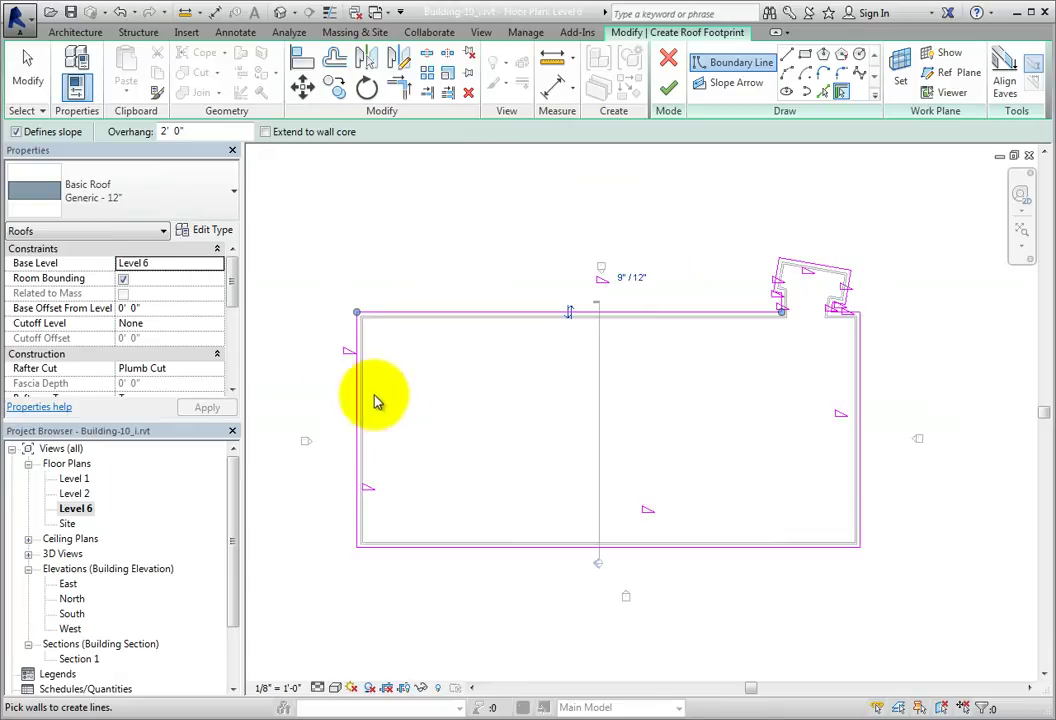
- Set the sketch's Slope property to 6" / 12" by entering =0.5
drag(232, 284, 227, 340)
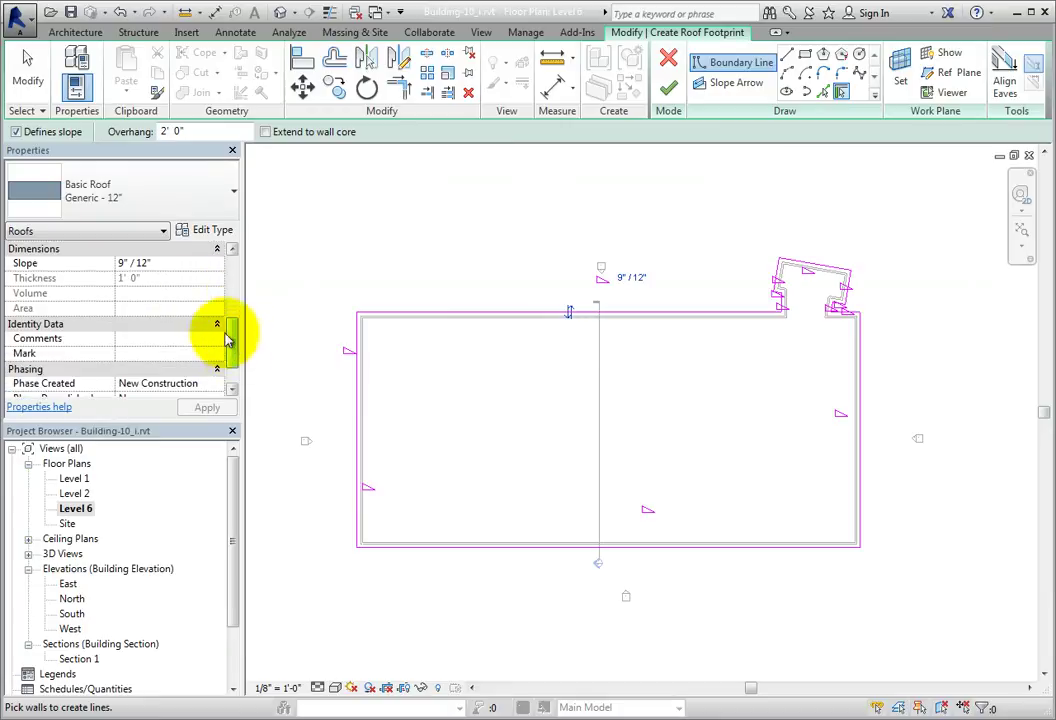
click(170, 263)
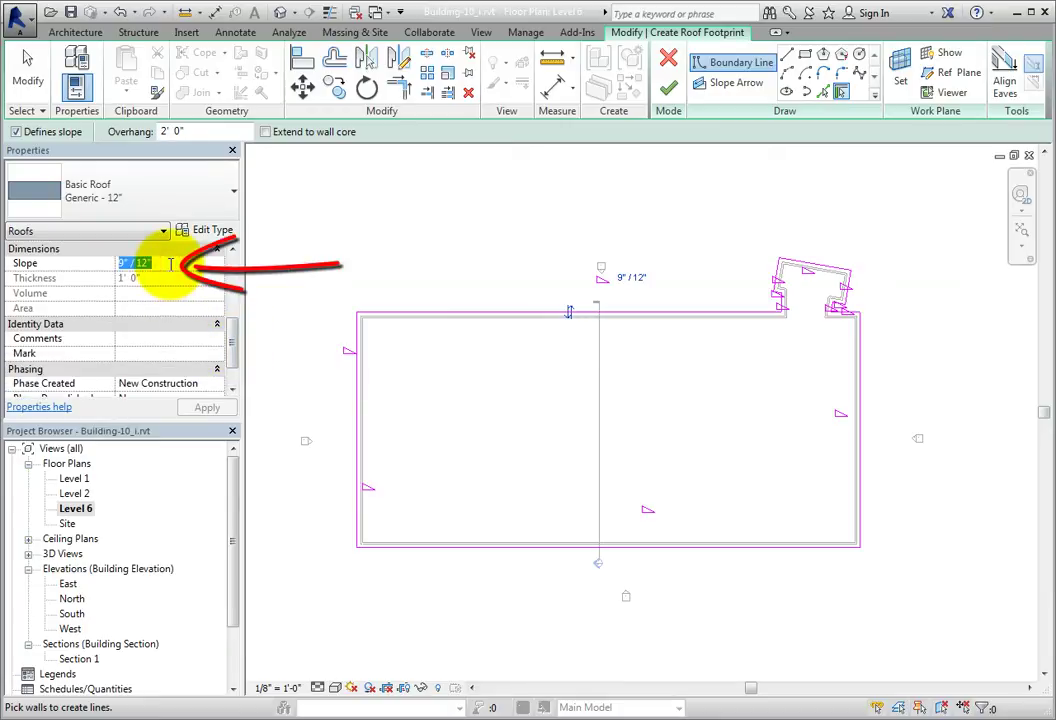
click(121, 263)
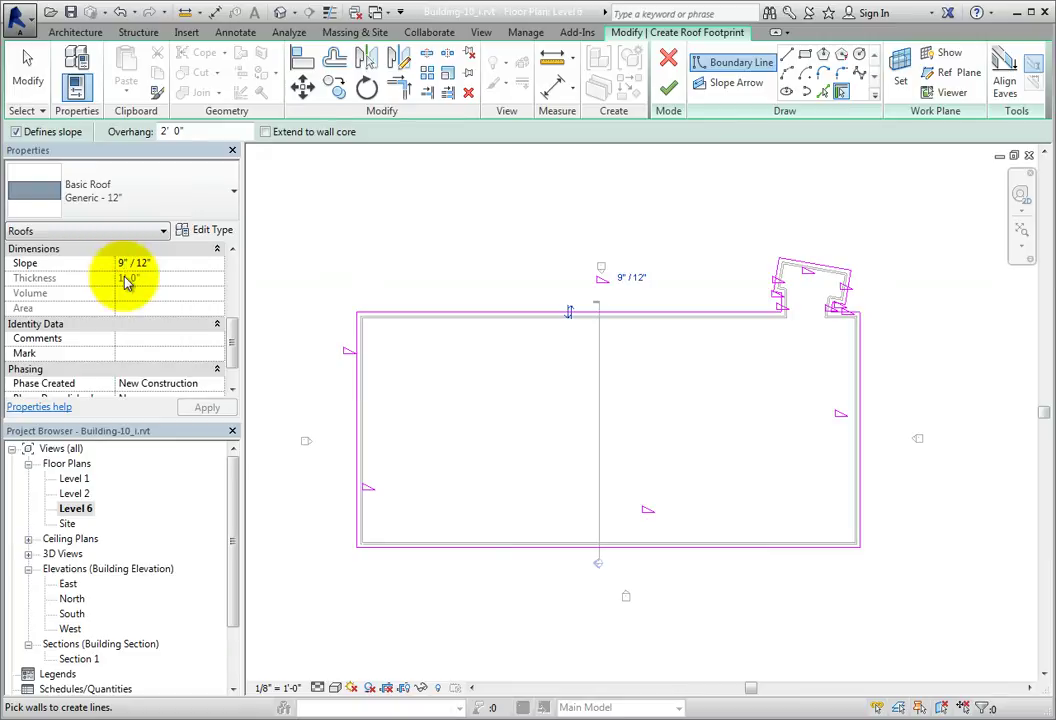
key(BackSpace)
text(6)
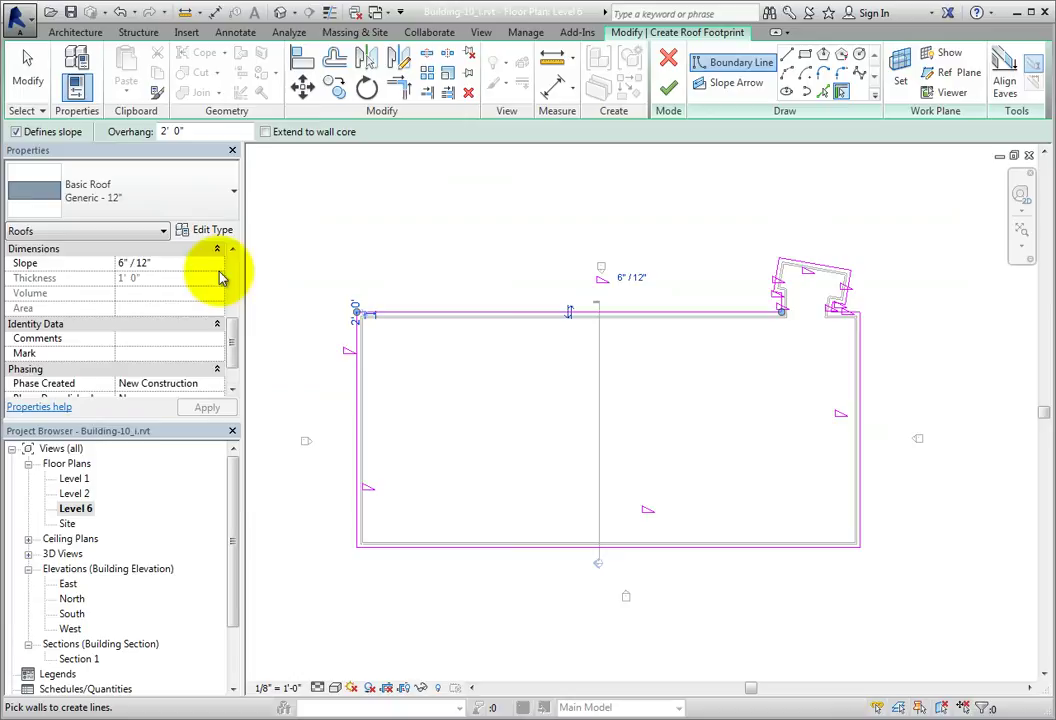
click(186, 263)
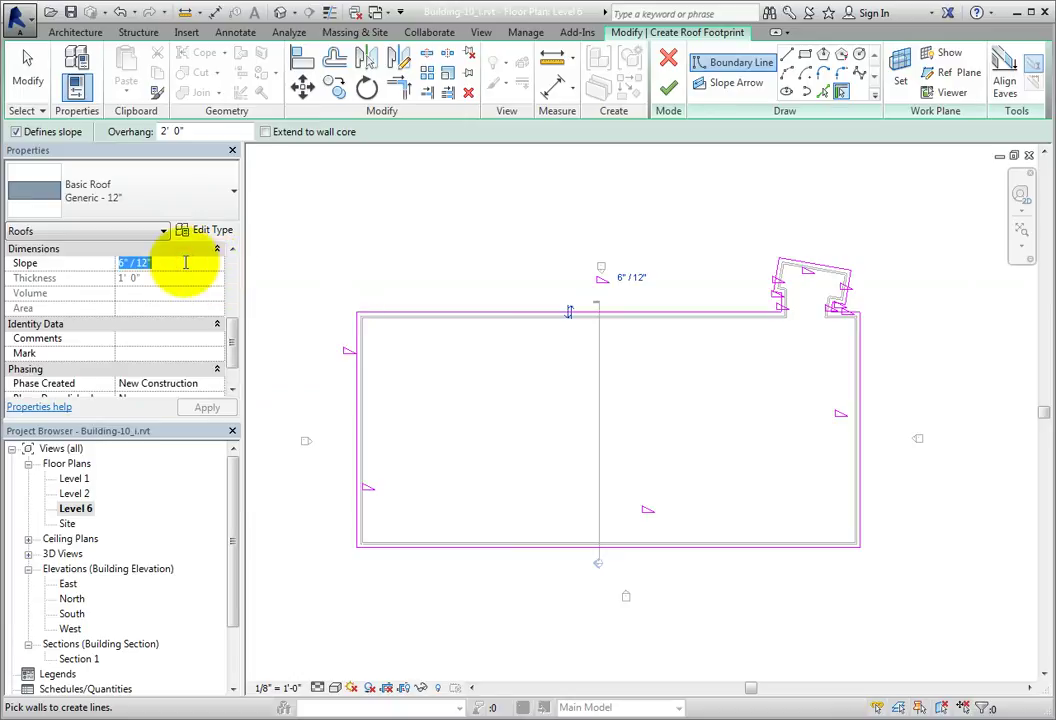
text(12)
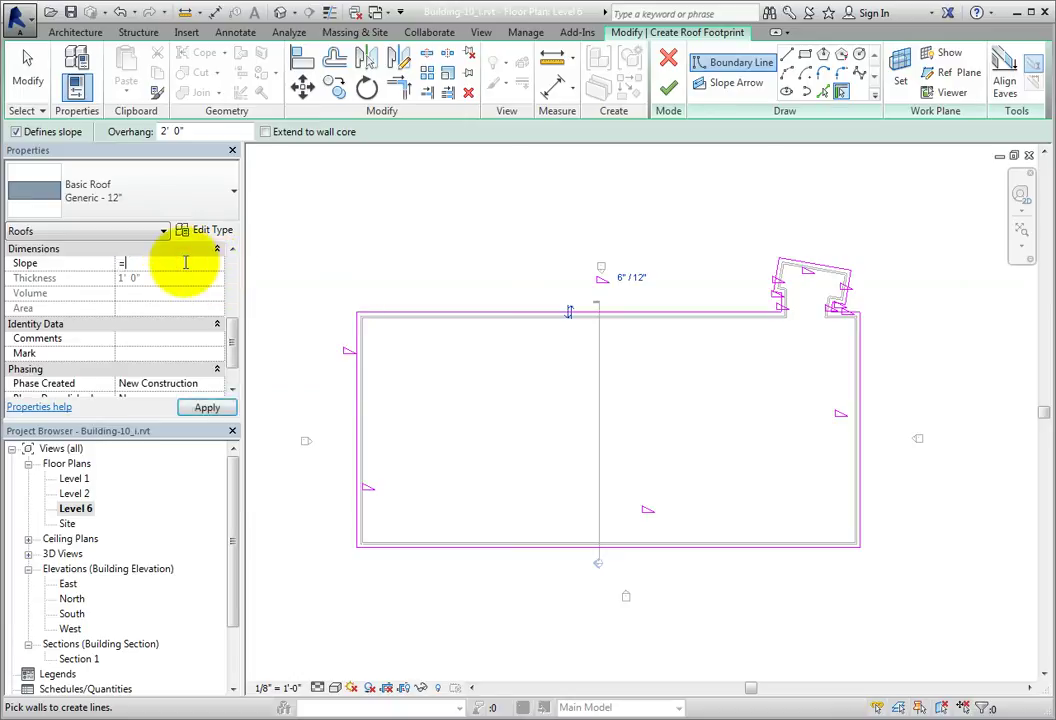
key(Tab)
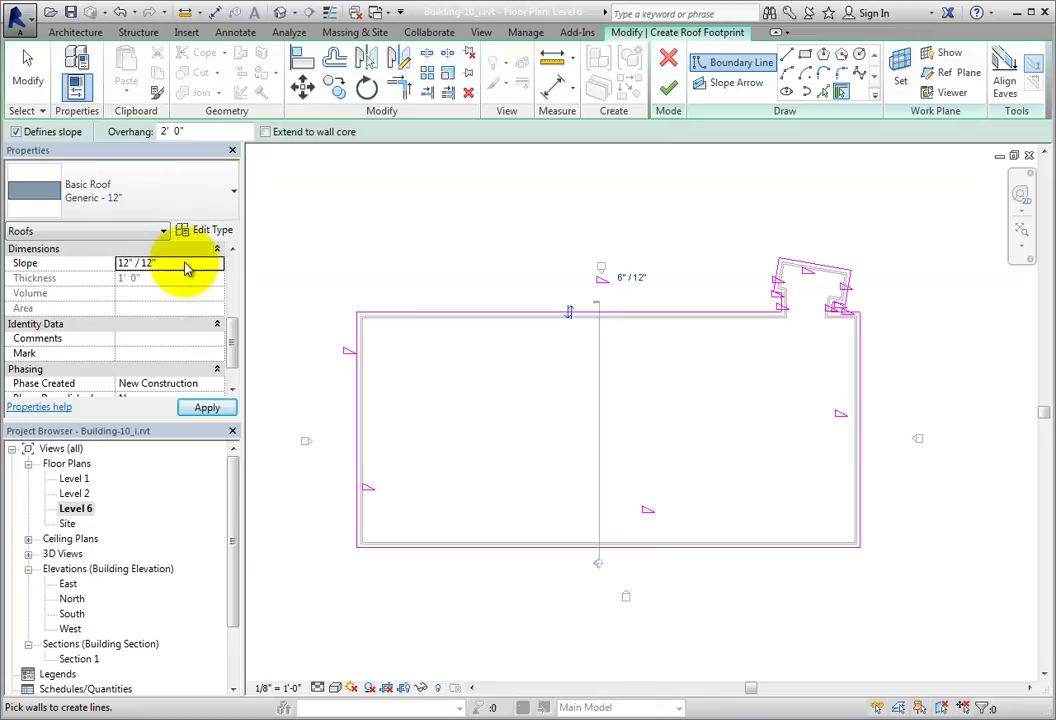
click(185, 264)
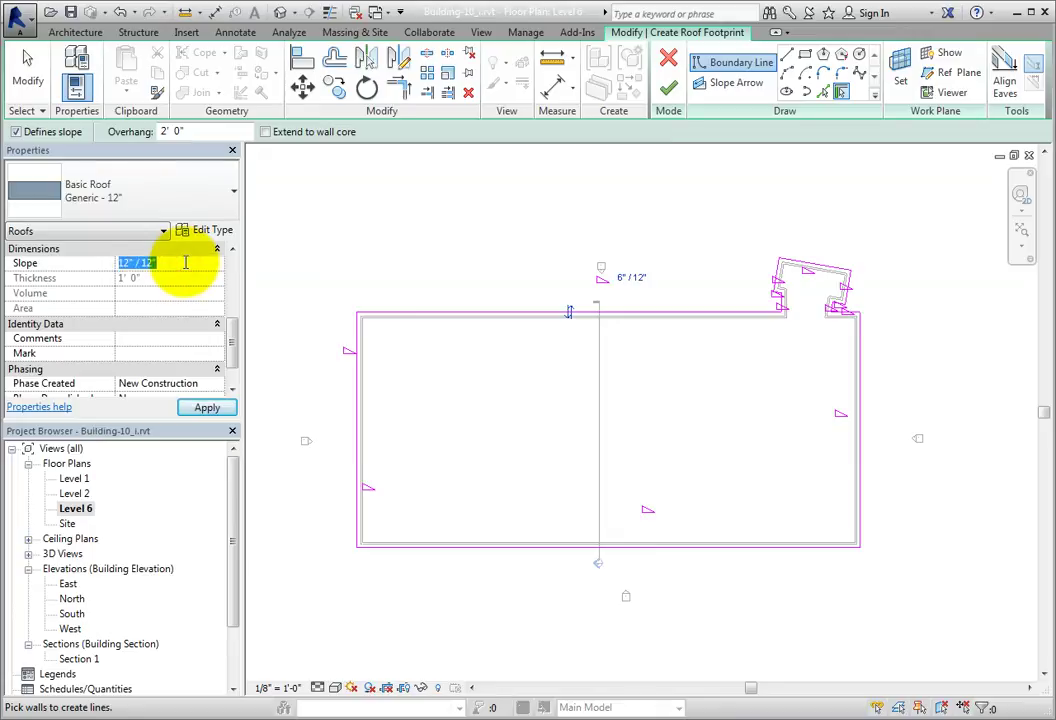
text(=0.5)
key(Return)
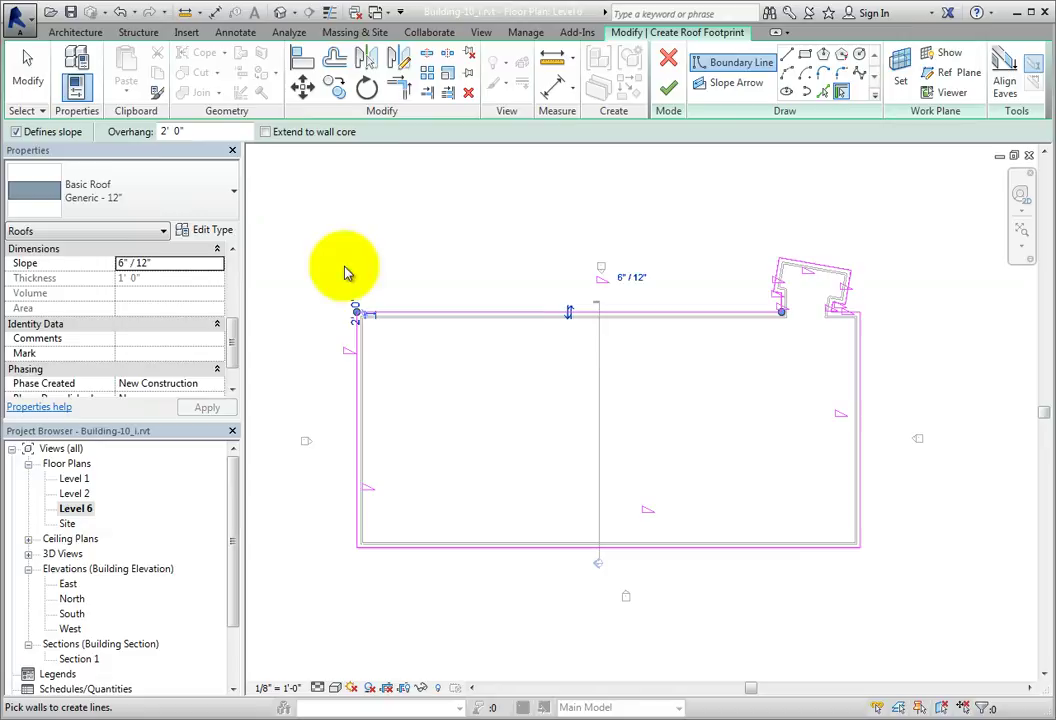
- Finish the hip roof sketch and view the 6" / 12" Generic - 12" roof in Default 3D View
click(664, 90)
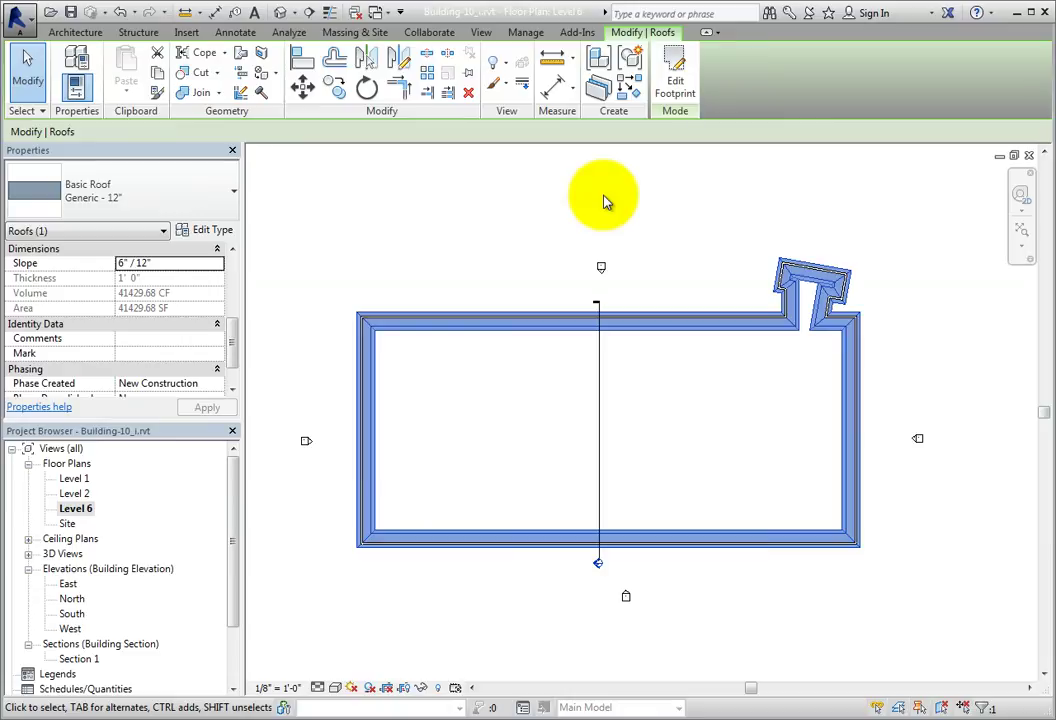
click(284, 13)
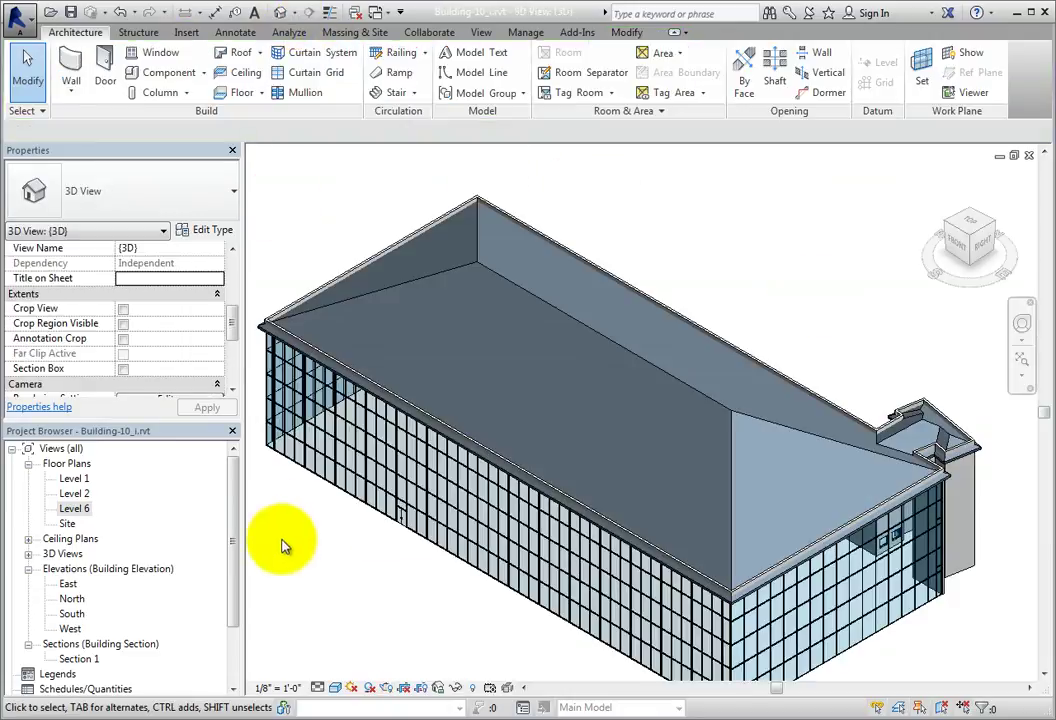
scroll(250, 315, up, 5)
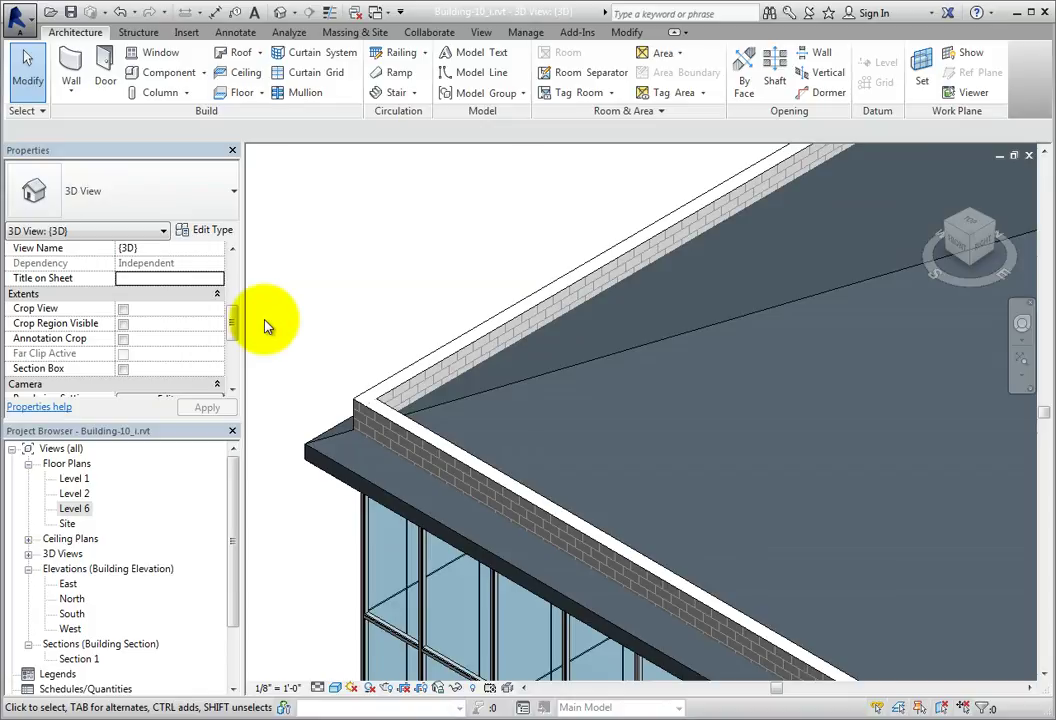
- Select all 13 parapet walls around the roof edge as one chain using Tab
scroll(265, 325, down, 4)
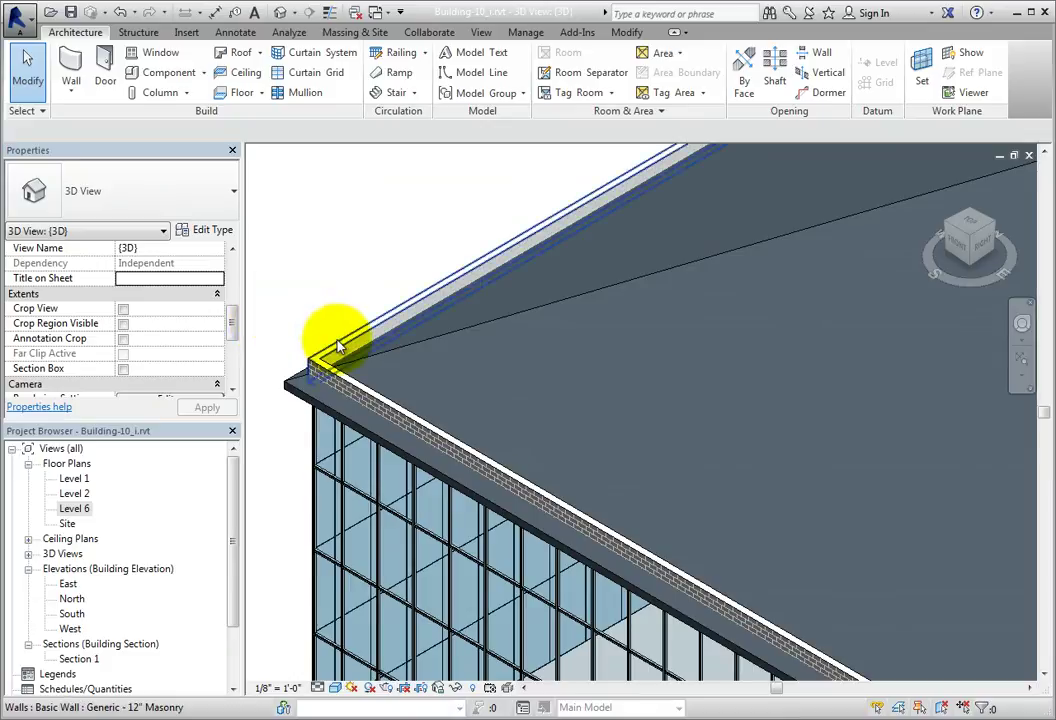
key(Tab)
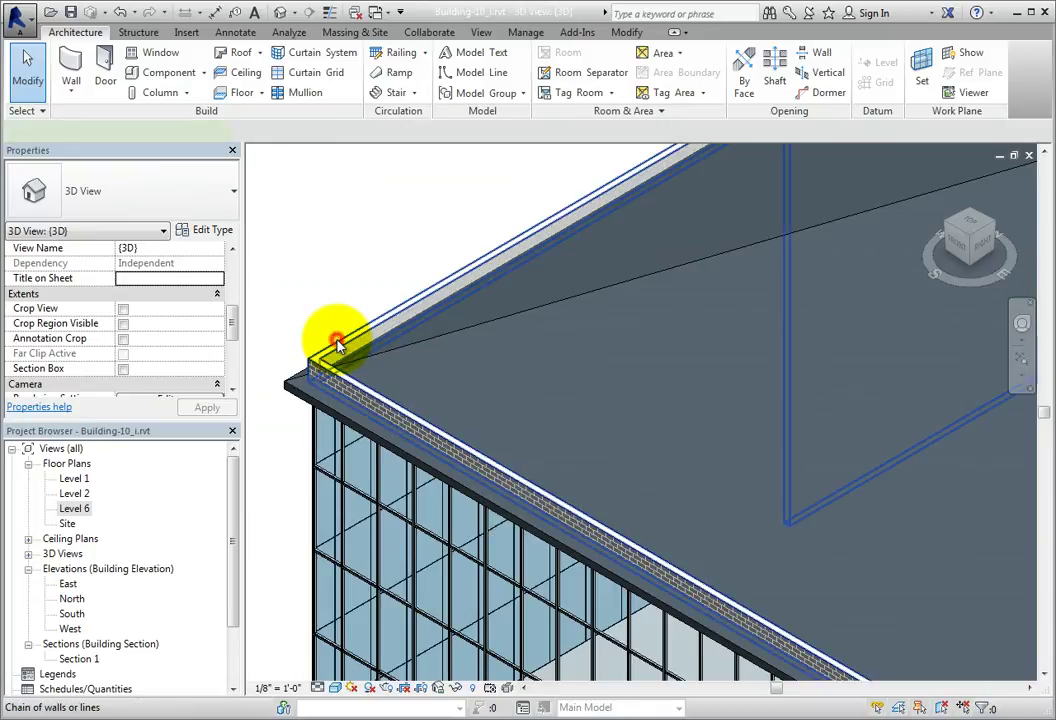
click(338, 346)
scroll(337, 344, down, 5)
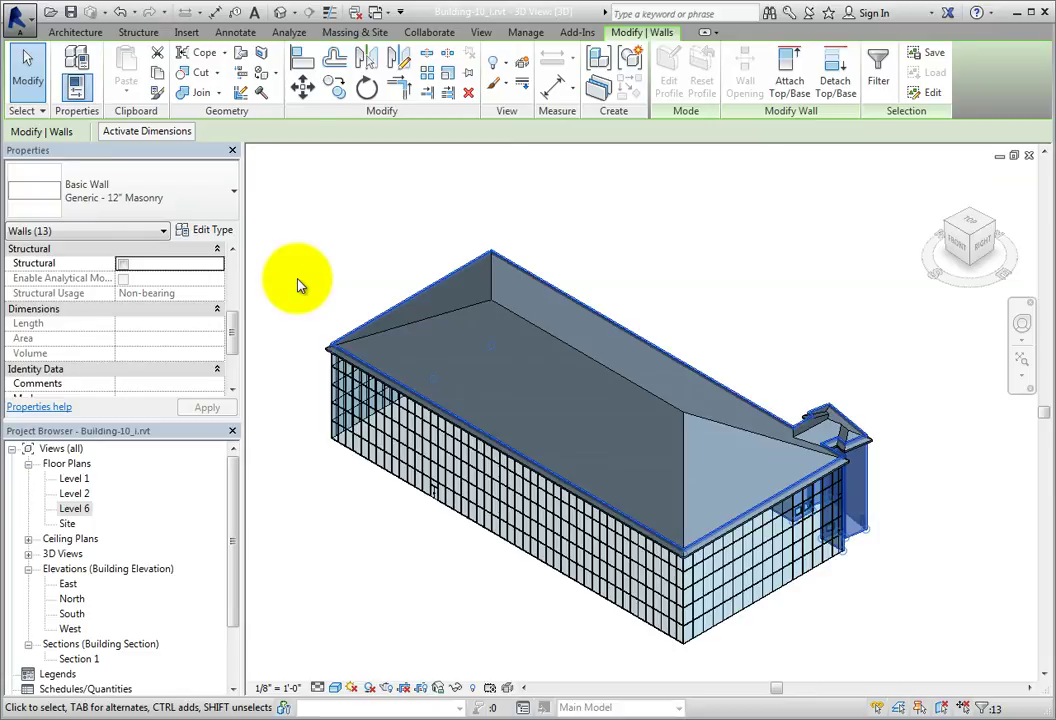
- Start Attach Top/Base on the selected parapet walls with Top chosen
click(792, 90)
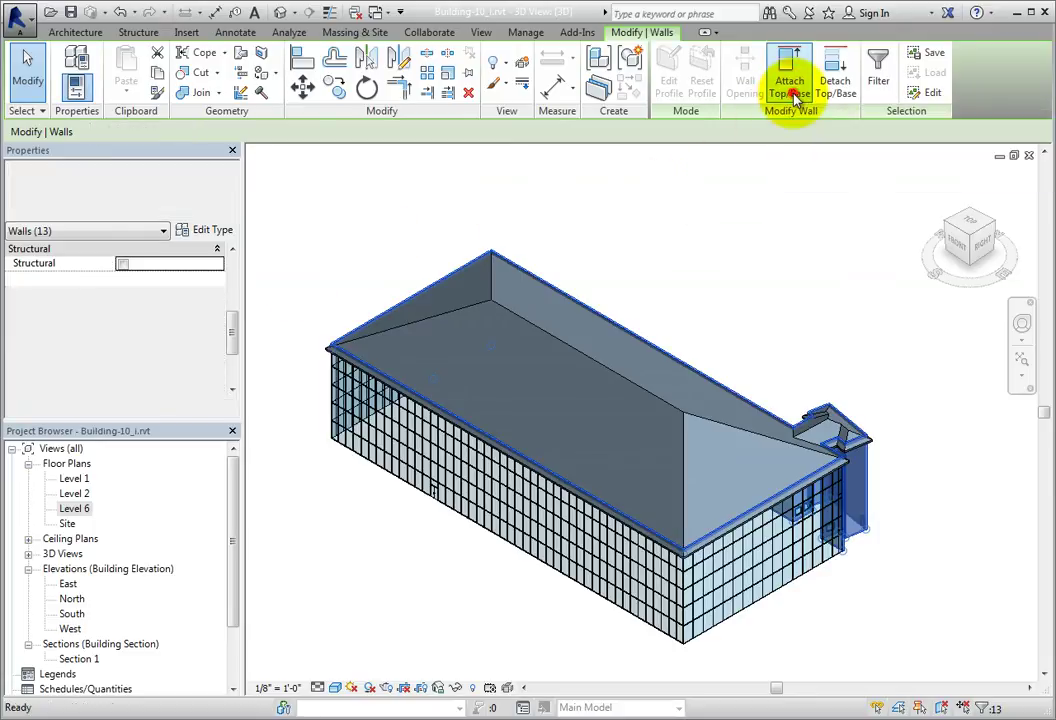